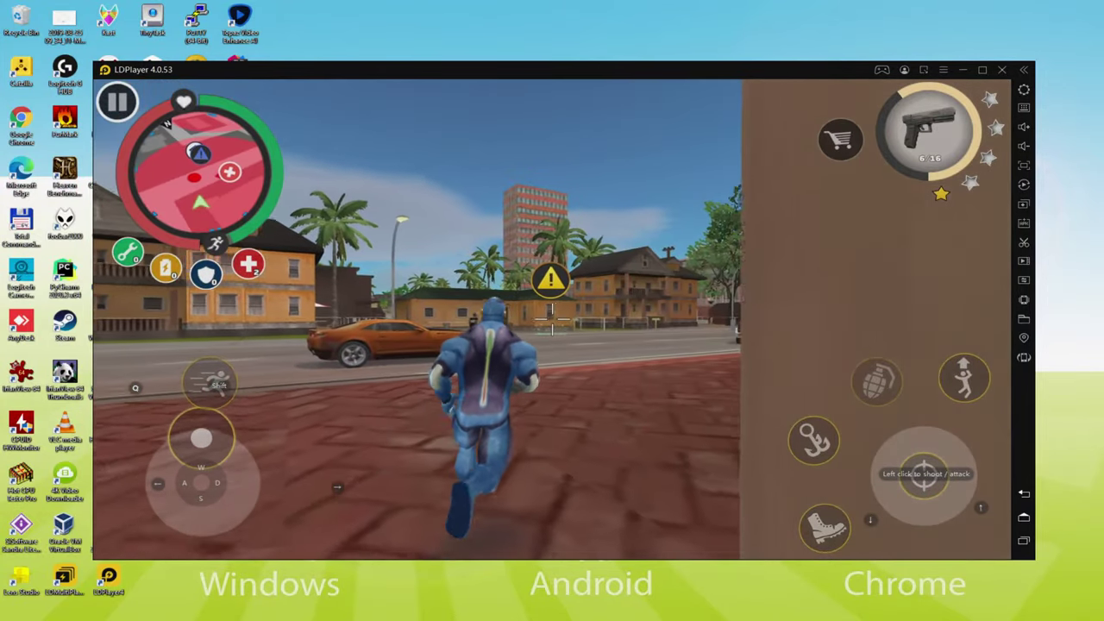
- Run the hero through the town, past the fenced yellow houses and along the road toward the brick building
{"action": "key", "text": "w"}
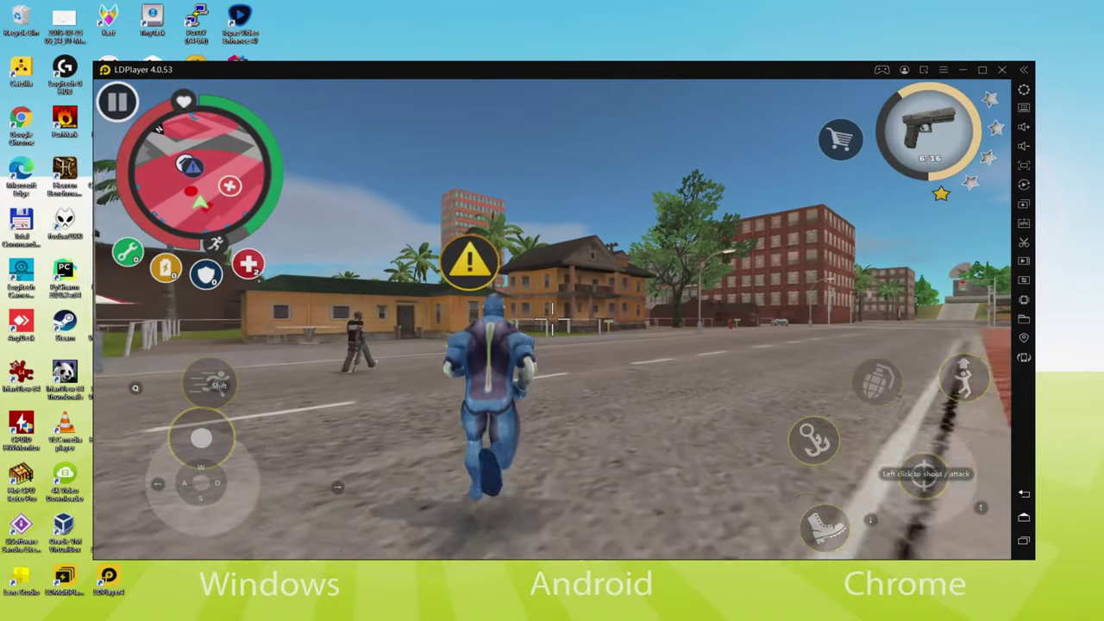
{"action": "key", "text": "w"}
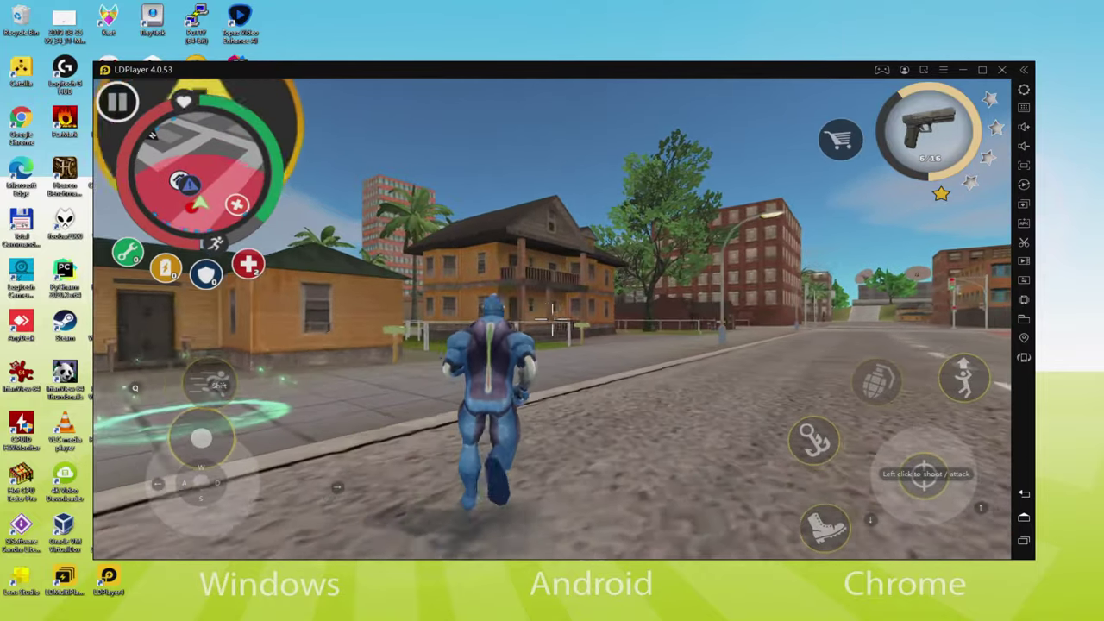
{"action": "key", "text": "w"}
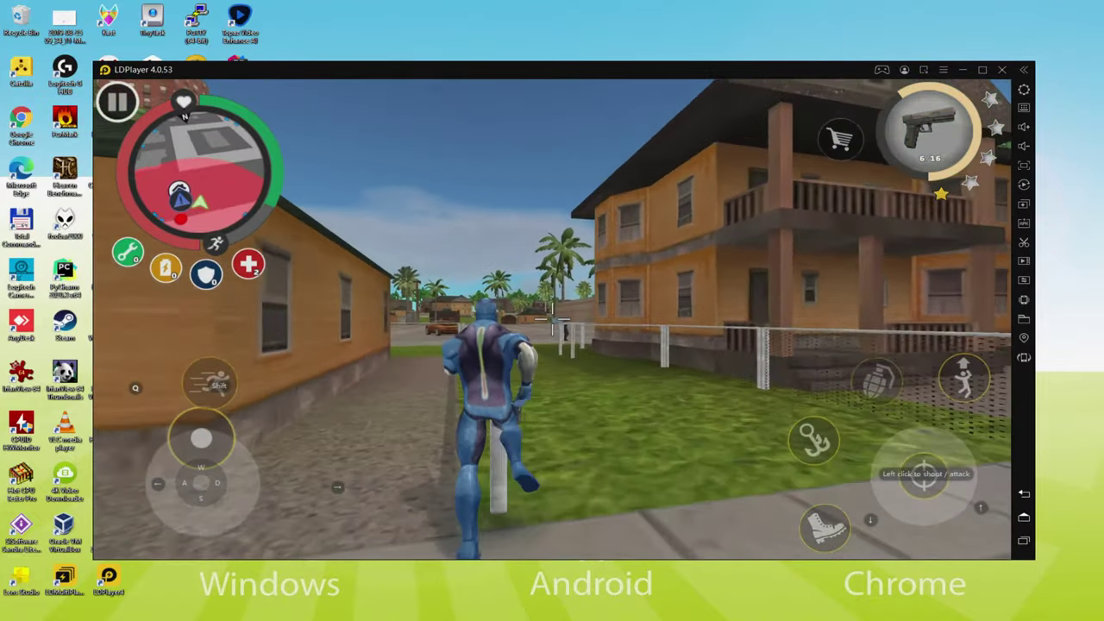
{"action": "key", "text": "w"}
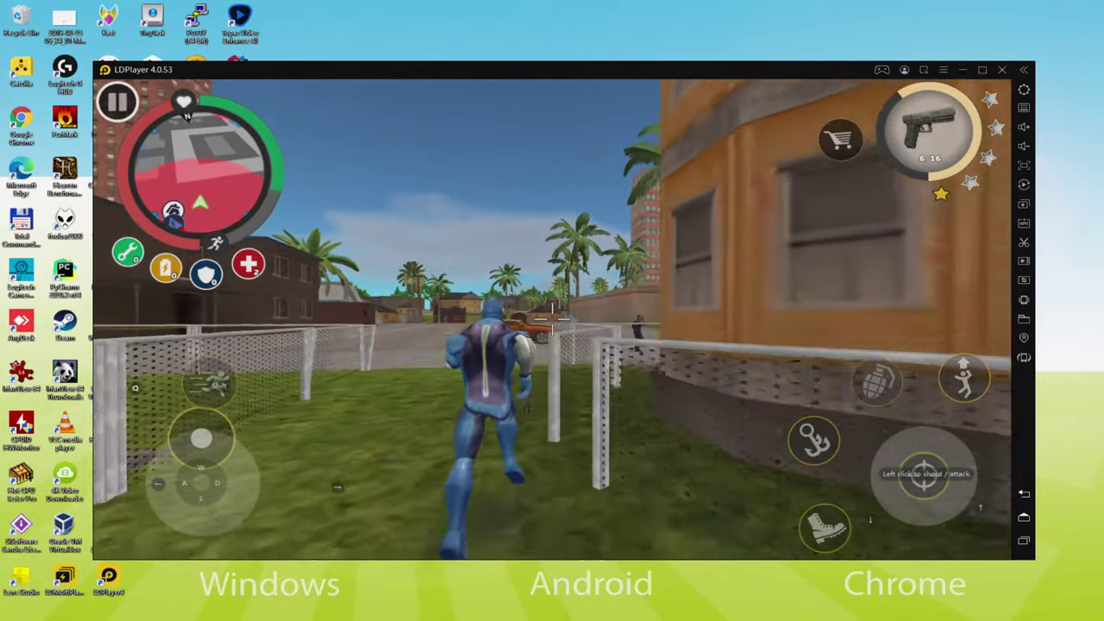
{"action": "key", "text": "w"}
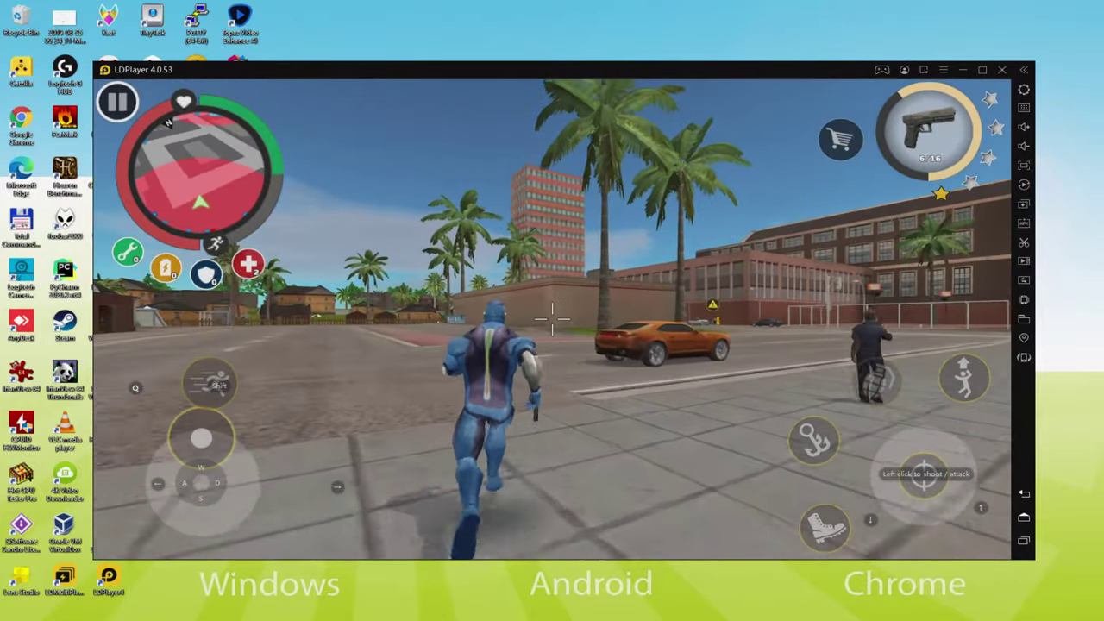
{"action": "key", "text": "w"}
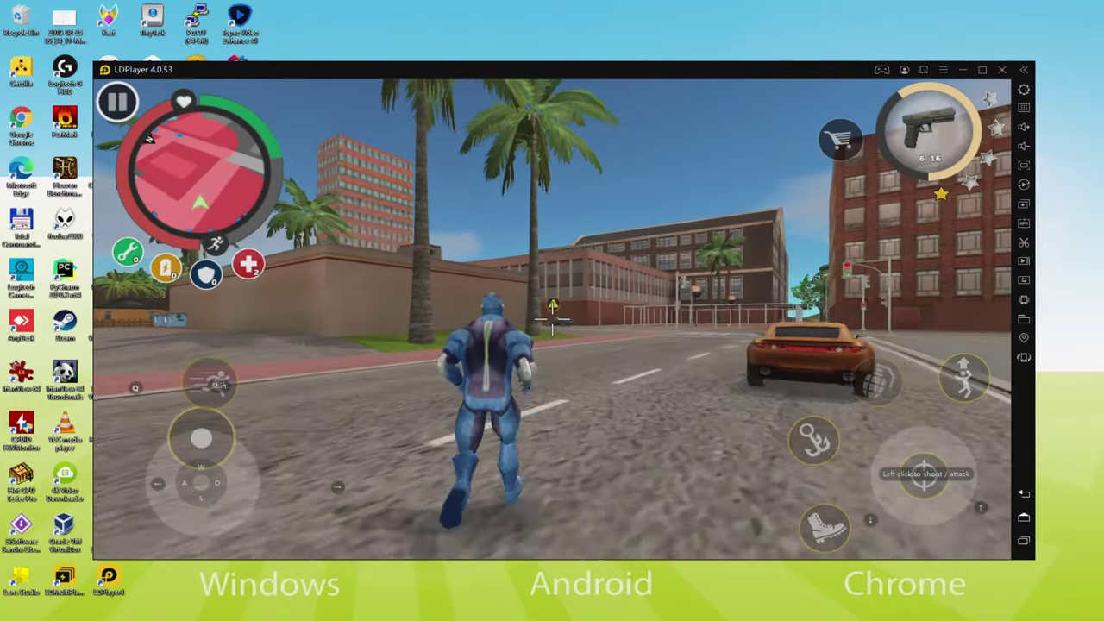
{"action": "key", "text": "w"}
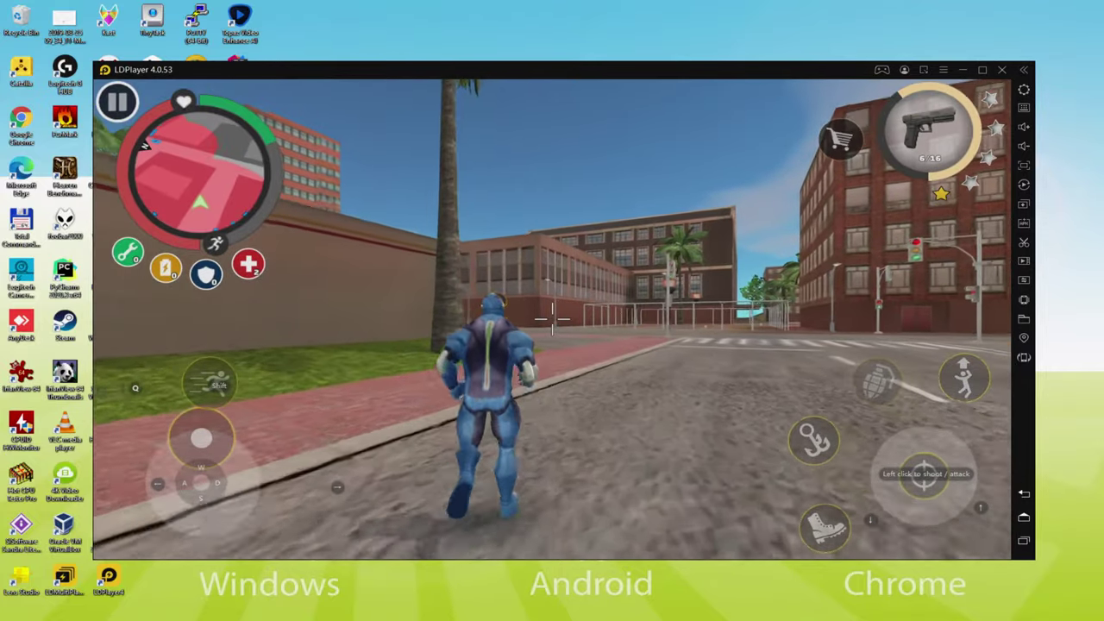
{"action": "key", "text": "w"}
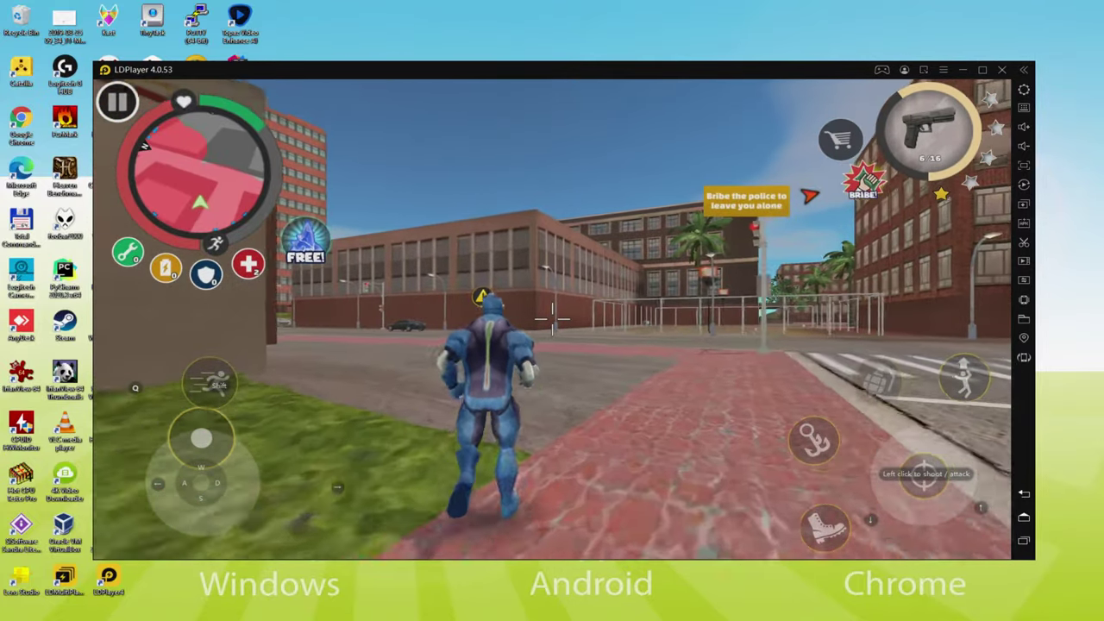
{"action": "key", "text": "w"}
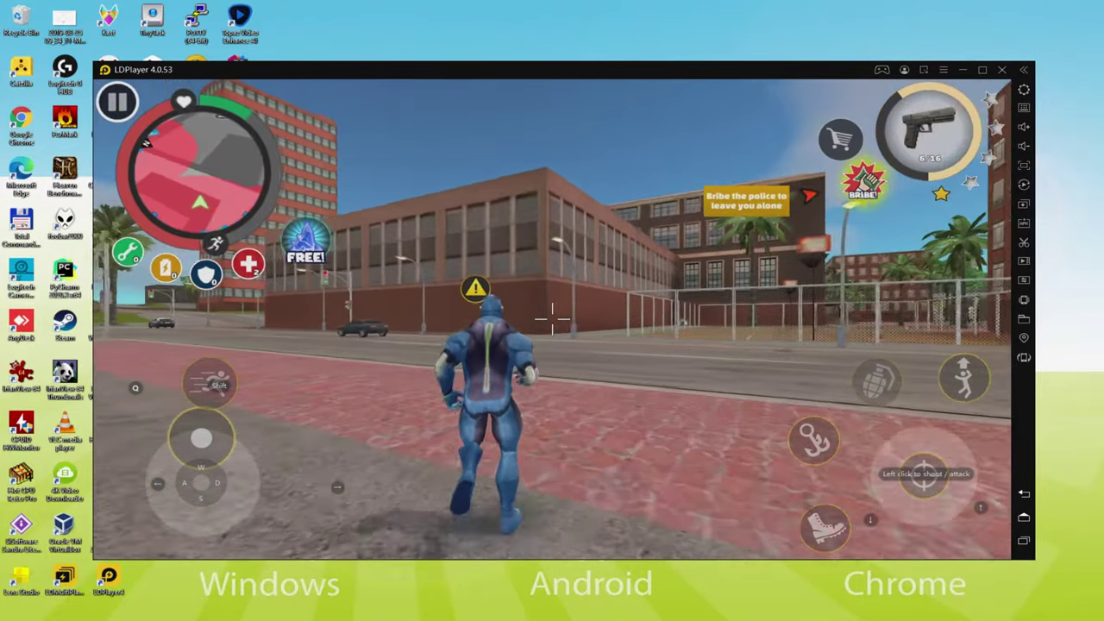
{"action": "key", "text": "w"}
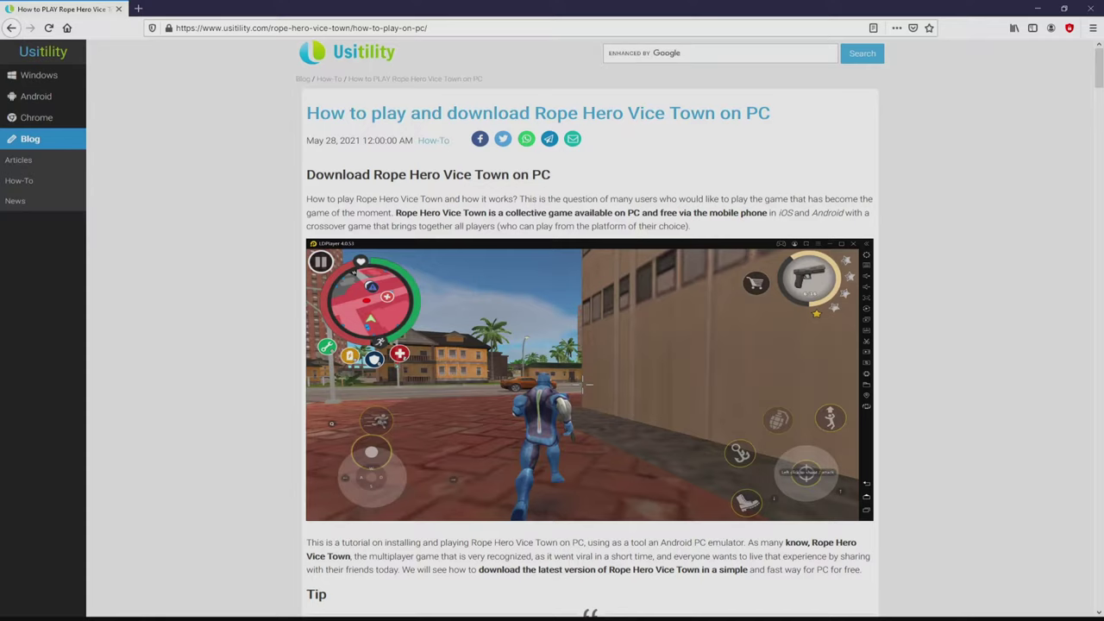
- Open the LDPlayer download page for Rope Hero: Vice Town from the Usitility article
{"action": "scroll", "coordinate": [590, 328], "scroll_direction": "down", "scroll_amount": 5}
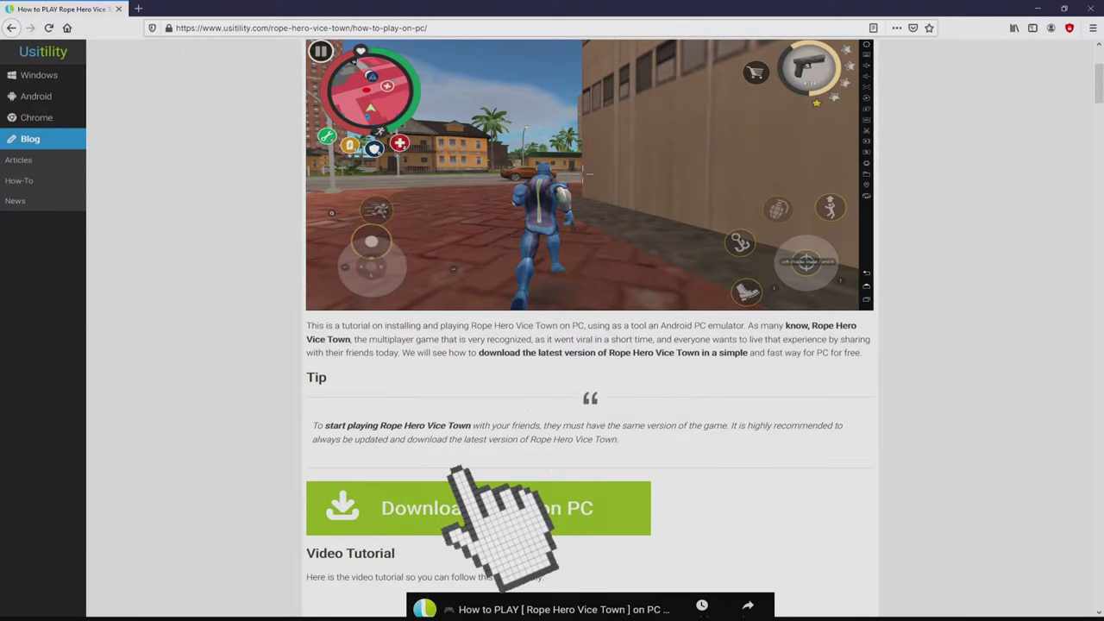
{"action": "left_click", "coordinate": [479, 508]}
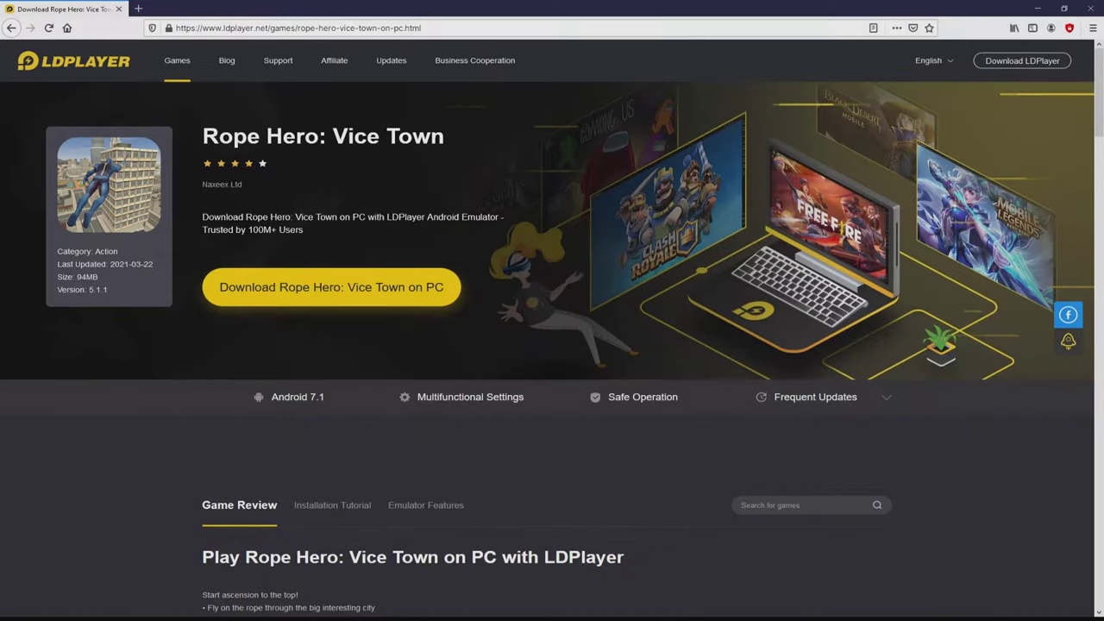
- Look through the game's LDPlayer page, including the game review, installation tutorial and emulator features
{"action": "scroll", "coordinate": [552, 345], "scroll_direction": "down", "scroll_amount": 15}
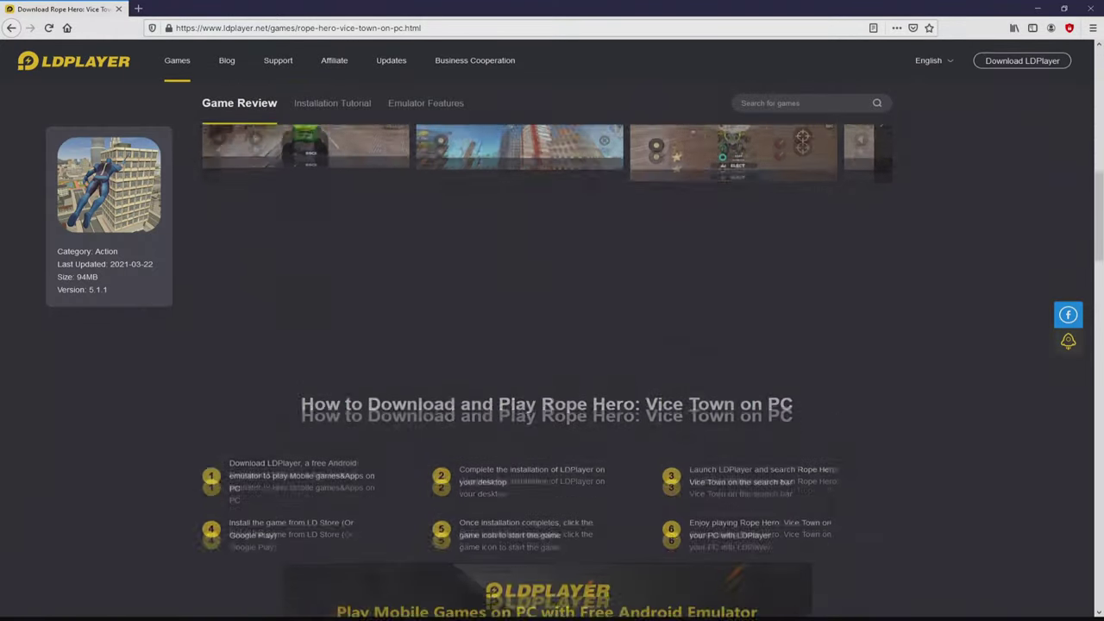
{"action": "scroll", "coordinate": [552, 345], "scroll_direction": "down", "scroll_amount": 10}
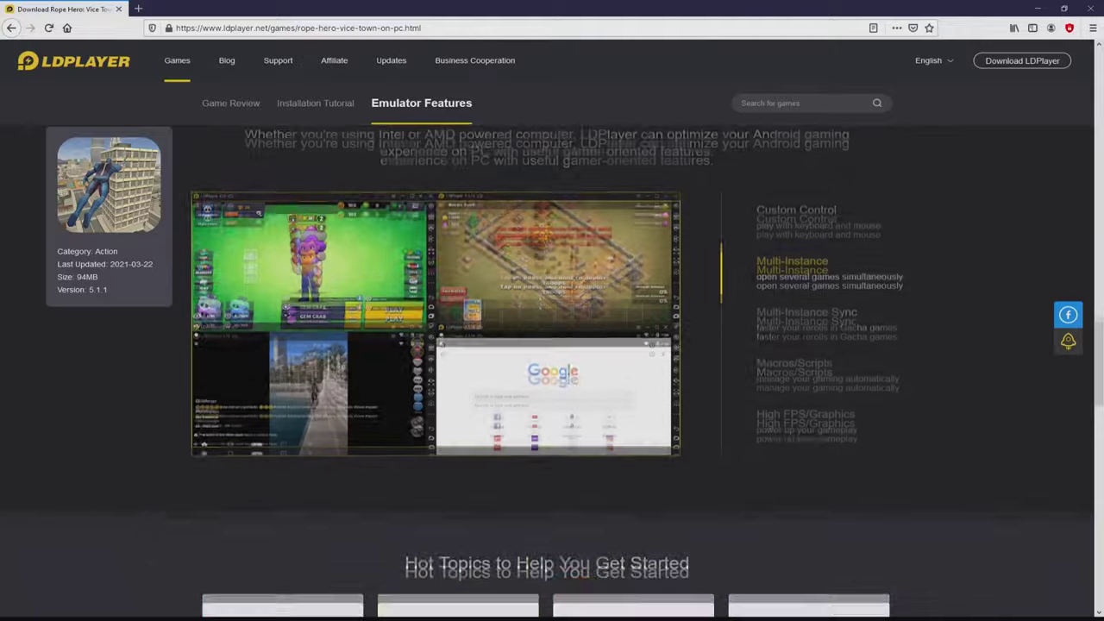
{"action": "scroll", "coordinate": [553, 345], "scroll_direction": "down", "scroll_amount": 3}
{"action": "scroll", "coordinate": [552, 345], "scroll_direction": "up", "scroll_amount": 4}
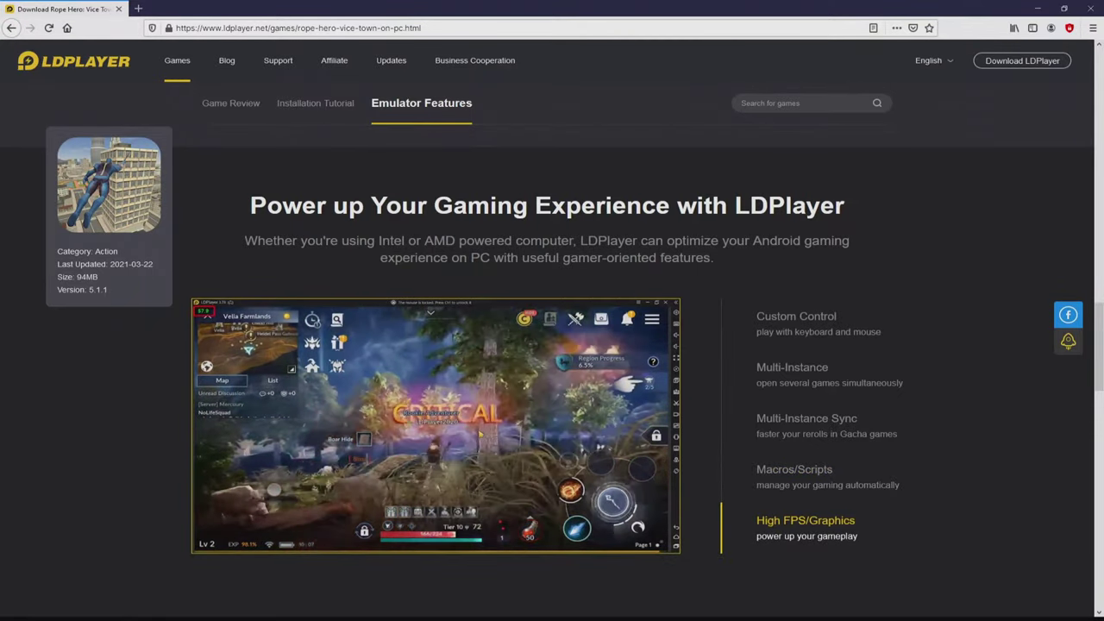
{"action": "scroll", "coordinate": [552, 371], "scroll_direction": "up", "scroll_amount": 2}
{"action": "scroll", "coordinate": [552, 371], "scroll_direction": "up", "scroll_amount": 15}
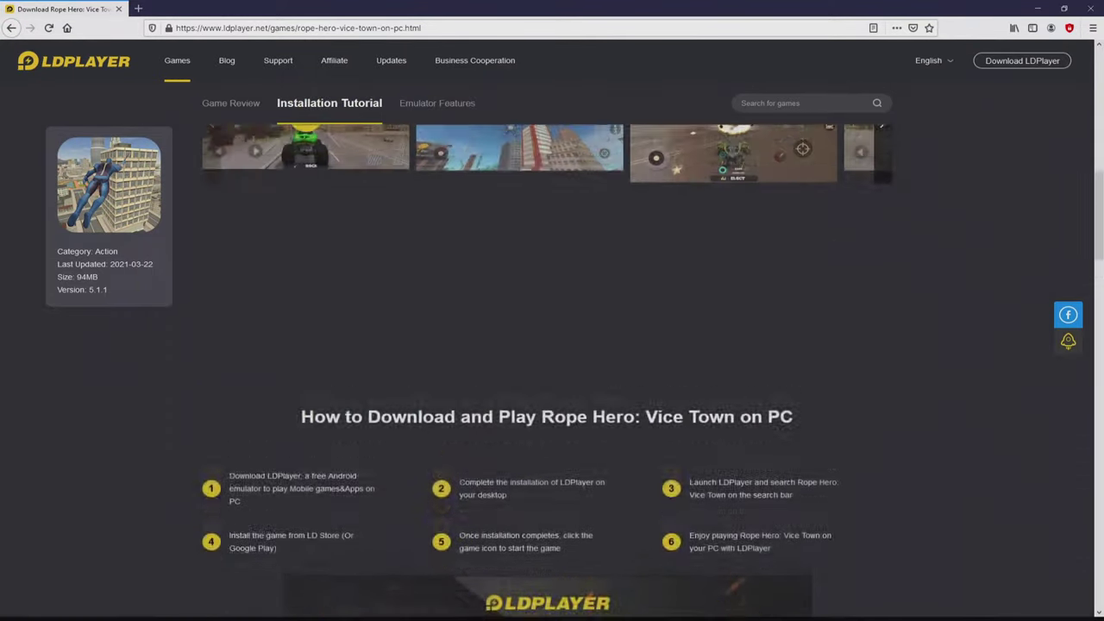
{"action": "scroll", "coordinate": [552, 231], "scroll_direction": "up", "scroll_amount": 1}
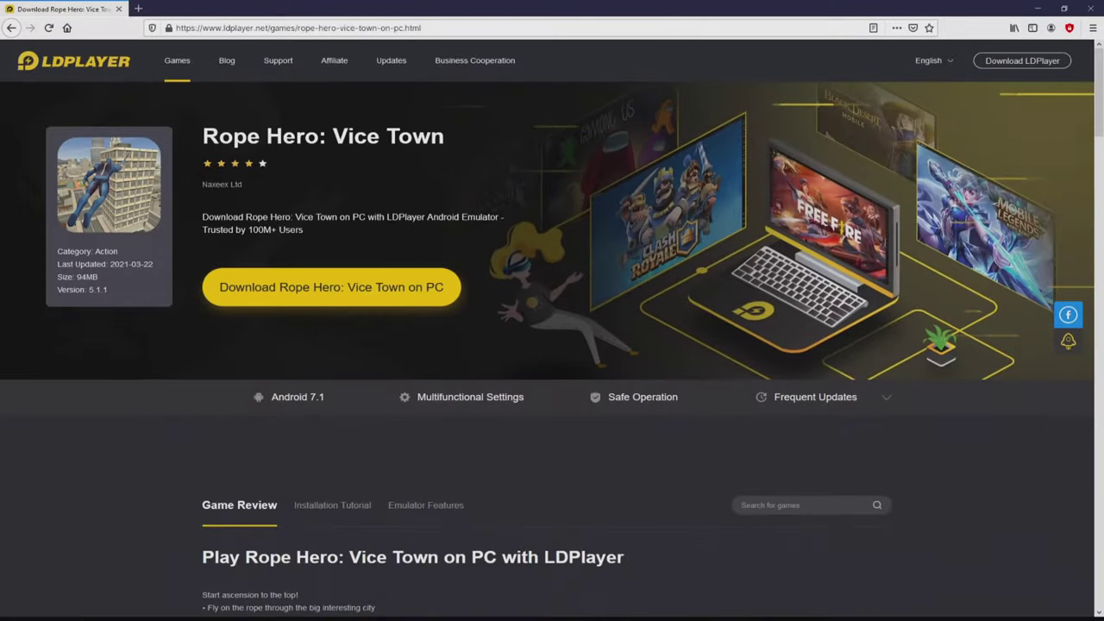
- Download the LDPlayer installer for Rope Hero: Vice Town and run the downloaded file
{"action": "left_click", "coordinate": [339, 287]}
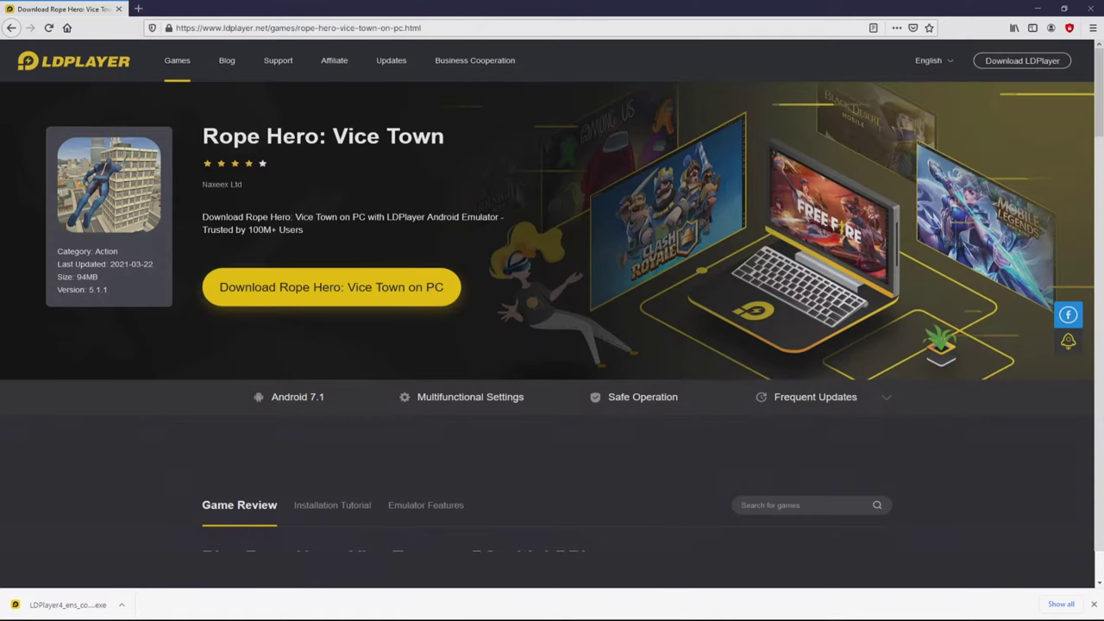
{"action": "left_click", "coordinate": [67, 605]}
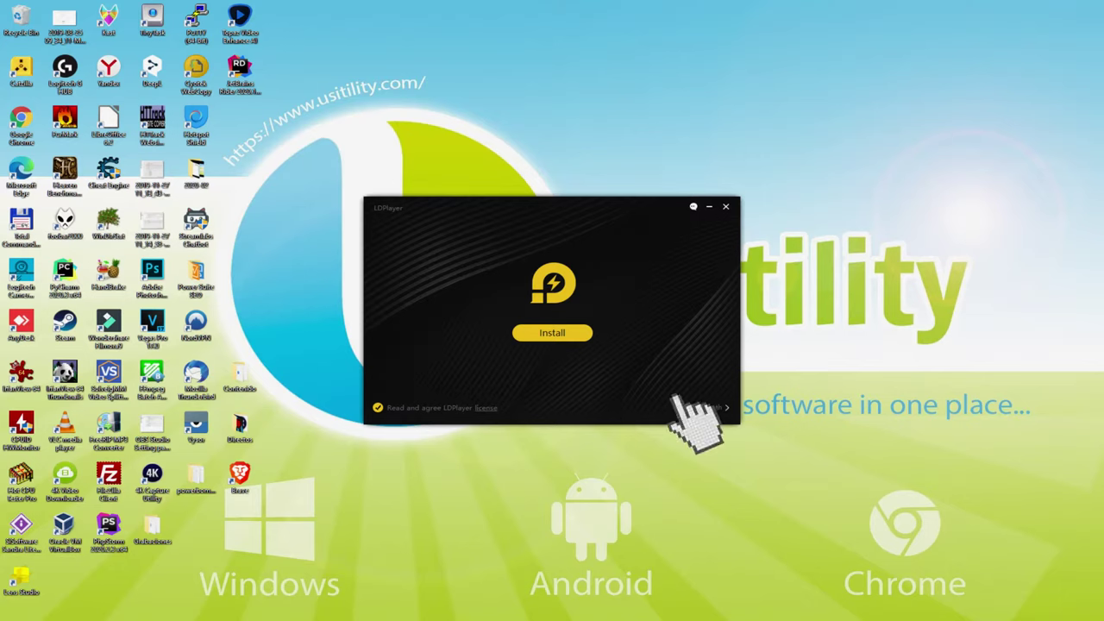
- Install LDPlayer, rejecting the optional Avast Free Antivirus and McAfee WebAdvisor offers
{"action": "left_click", "coordinate": [713, 408]}
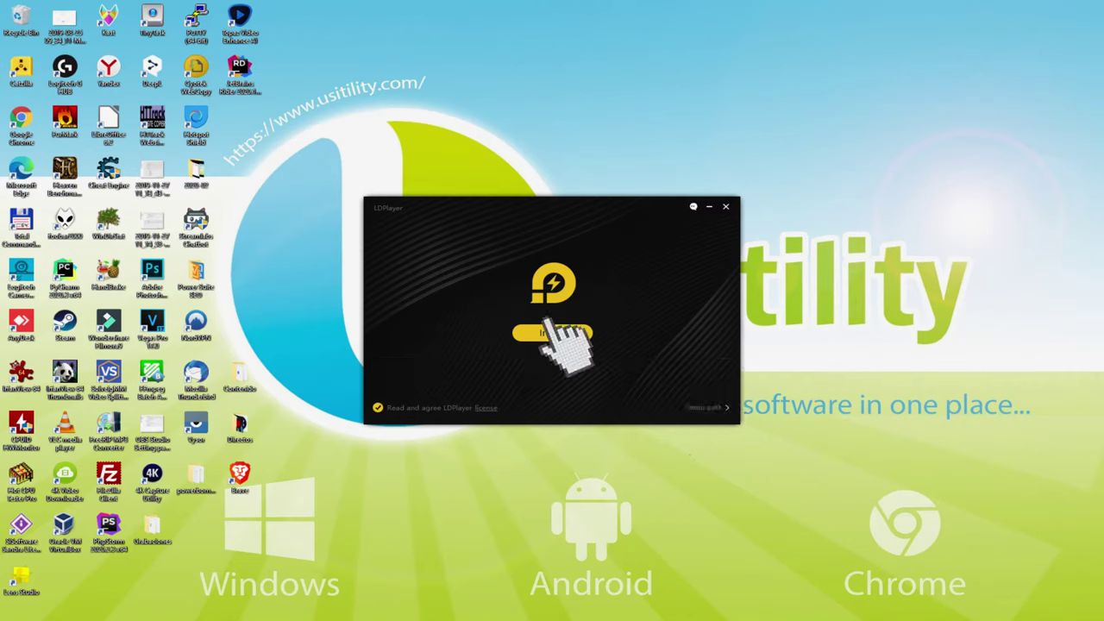
{"action": "left_click", "coordinate": [549, 331]}
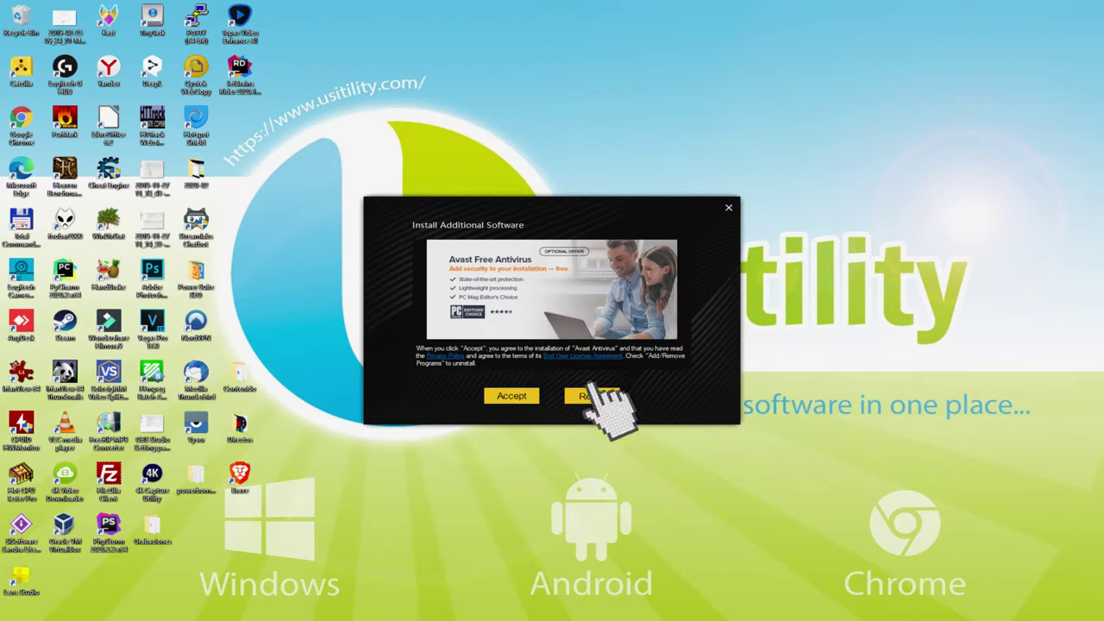
{"action": "left_click", "coordinate": [592, 395]}
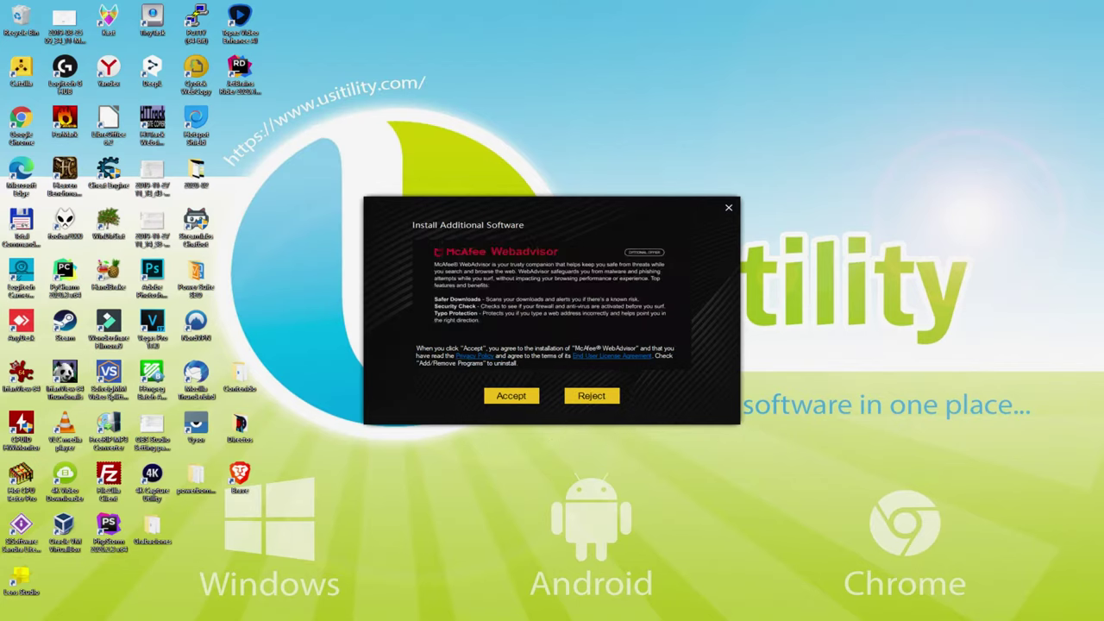
{"action": "left_click", "coordinate": [594, 395]}
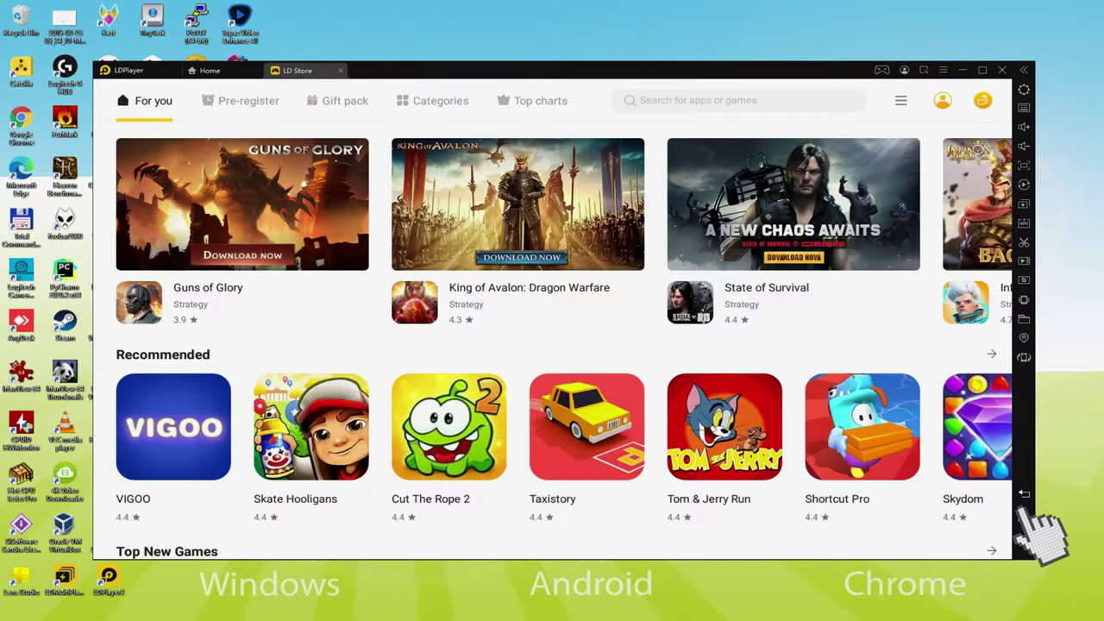
- Leave LD Store and open the Play Store from the emulator's System Apps folder
{"action": "left_click", "coordinate": [968, 421]}
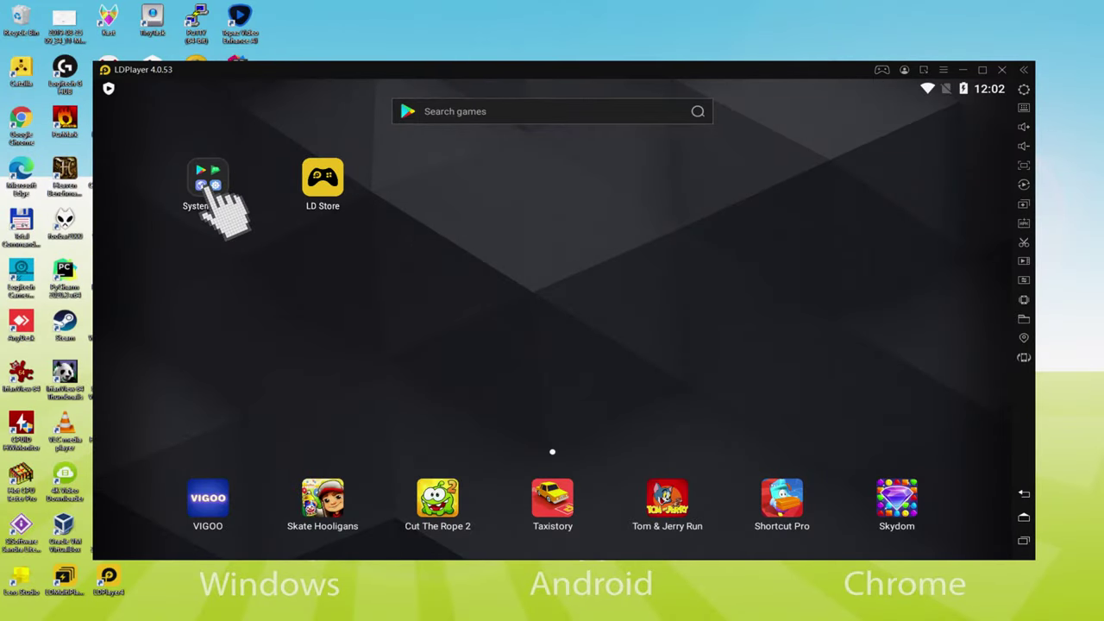
{"action": "left_click", "coordinate": [214, 191]}
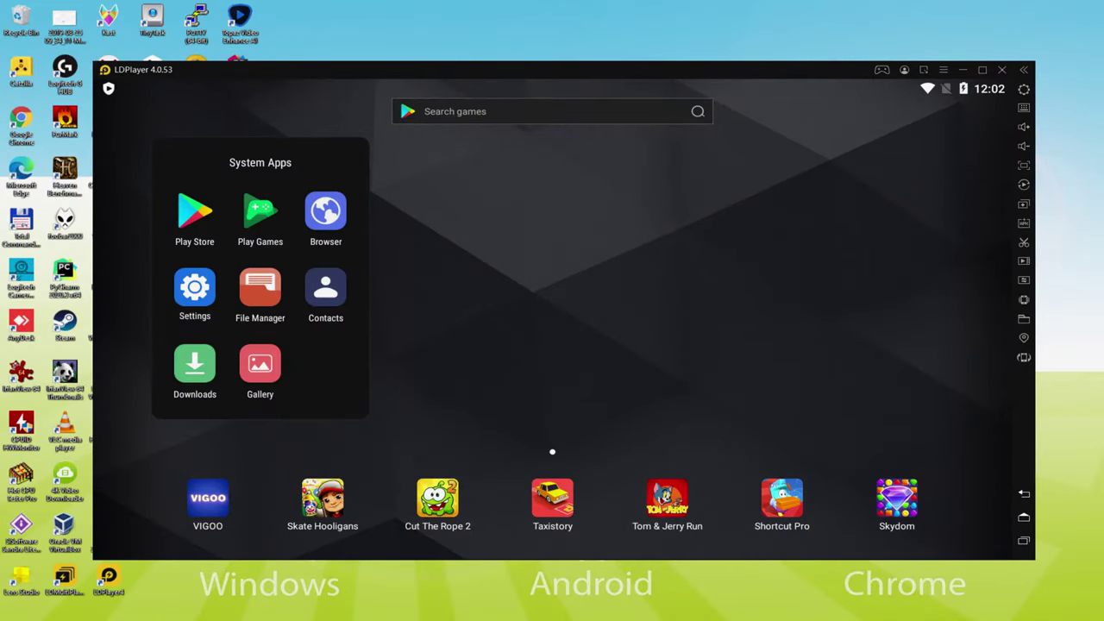
{"action": "left_click", "coordinate": [206, 207]}
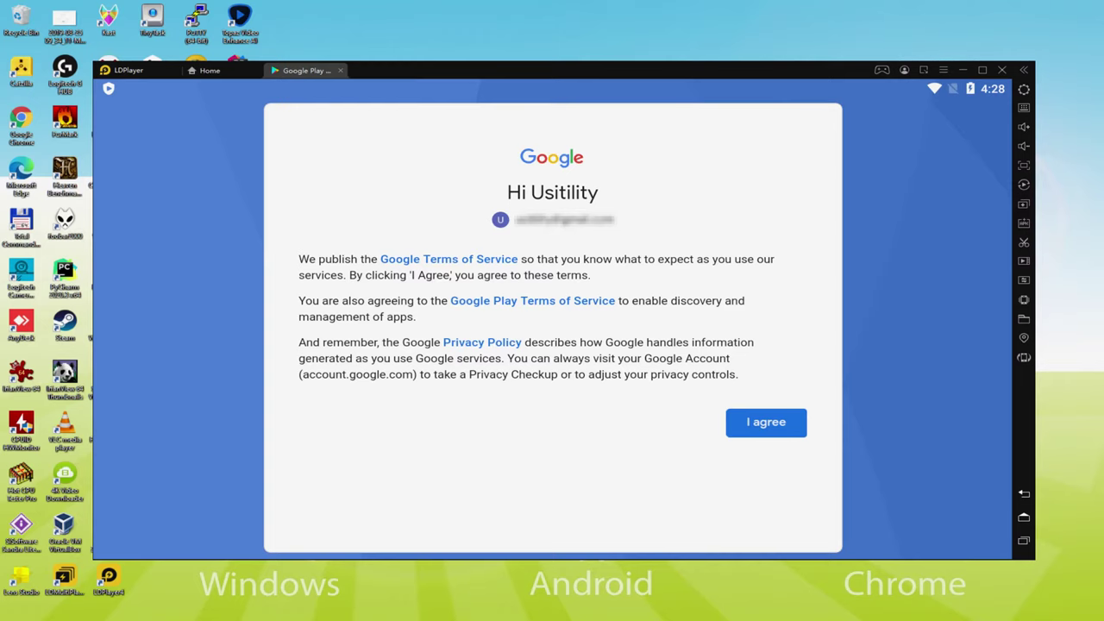
- Agree to the Google terms, disable backup to Google Drive, and accept the Google services settings
{"action": "left_click", "coordinate": [765, 429]}
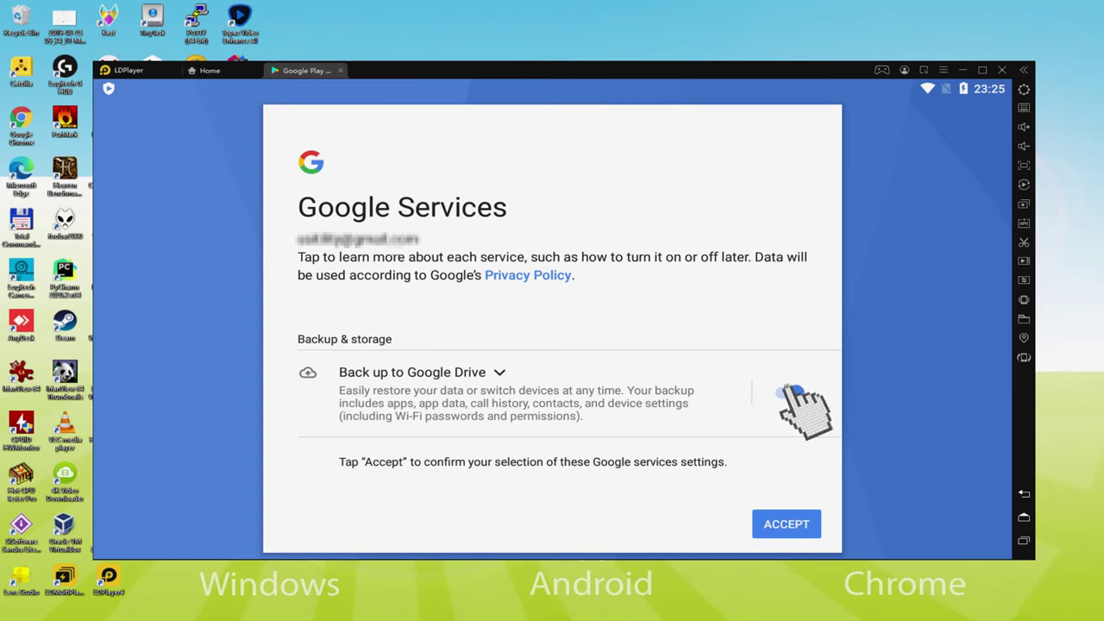
{"action": "left_click", "coordinate": [647, 338]}
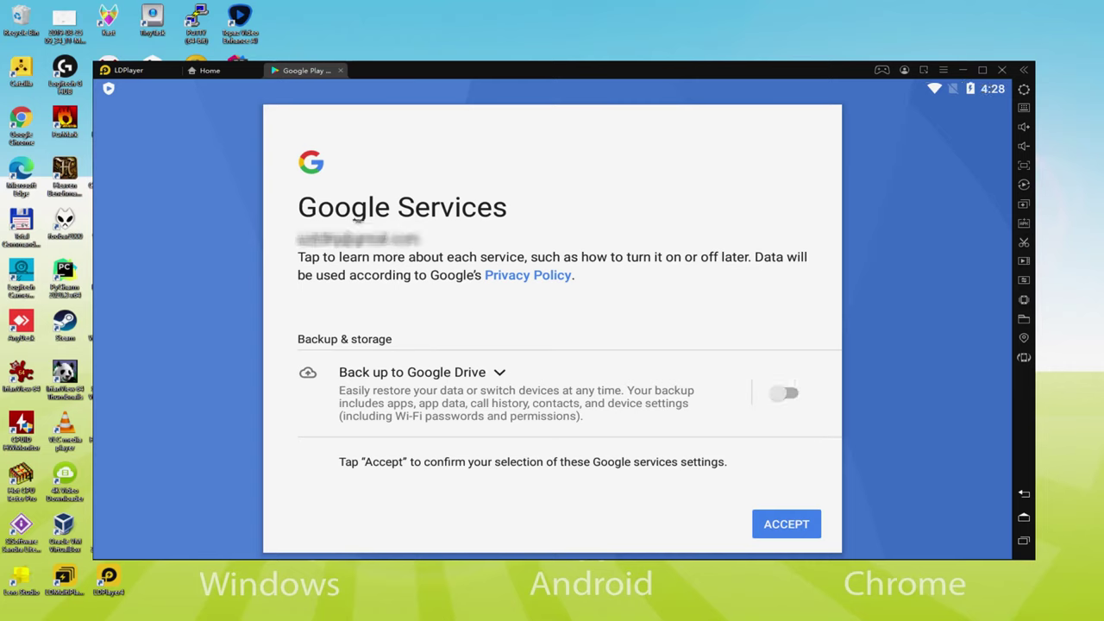
{"action": "left_click", "coordinate": [781, 524]}
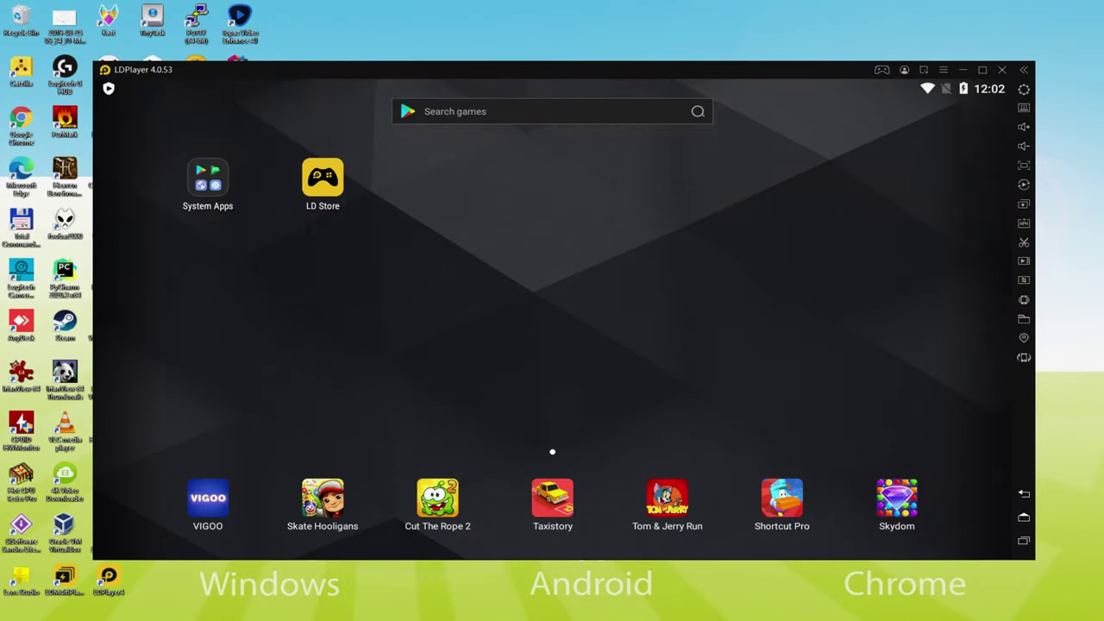
- Search the Play Store for "Rope Hero Vice Town" and install Rope Hero: Vice Town by Naxeex Ltd
{"action": "left_click", "coordinate": [209, 185]}
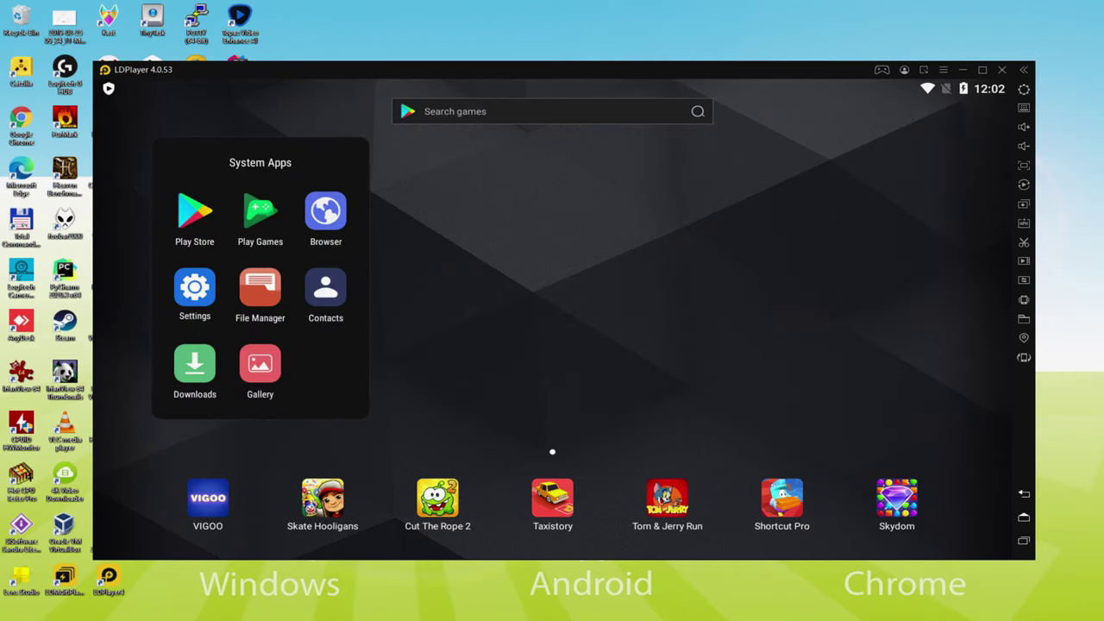
{"action": "left_click", "coordinate": [197, 214]}
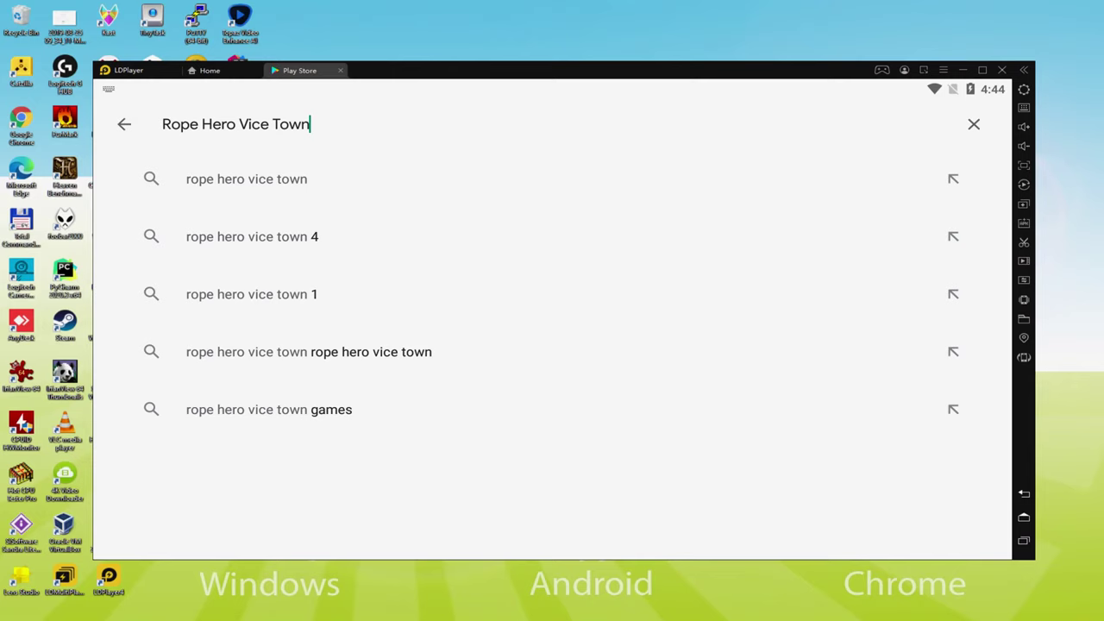
{"action": "left_click", "coordinate": [233, 179]}
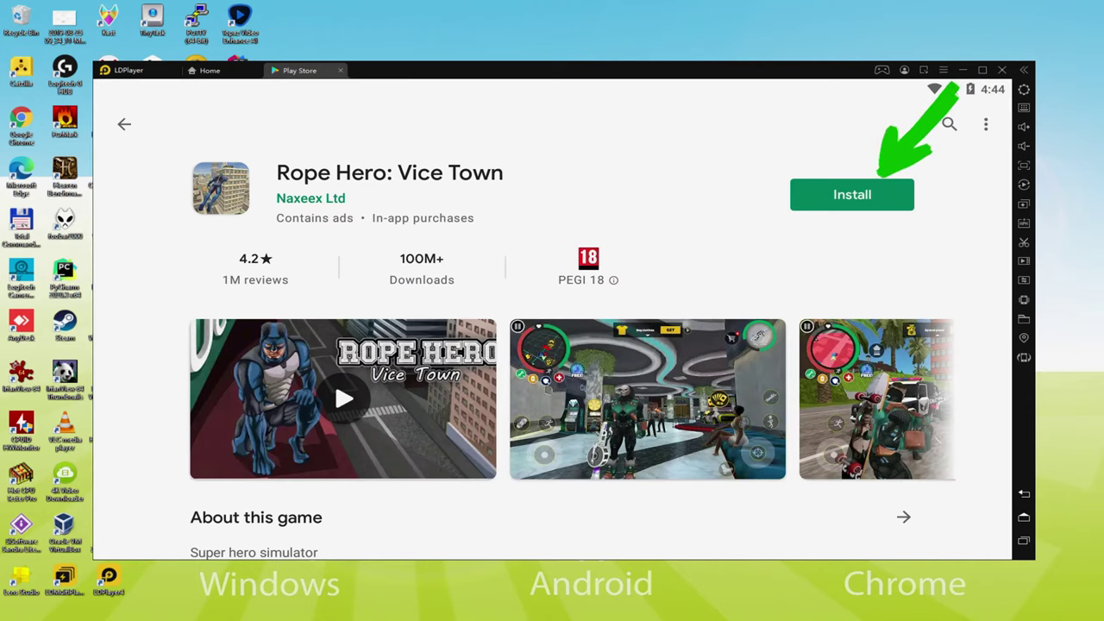
{"action": "left_click", "coordinate": [882, 186]}
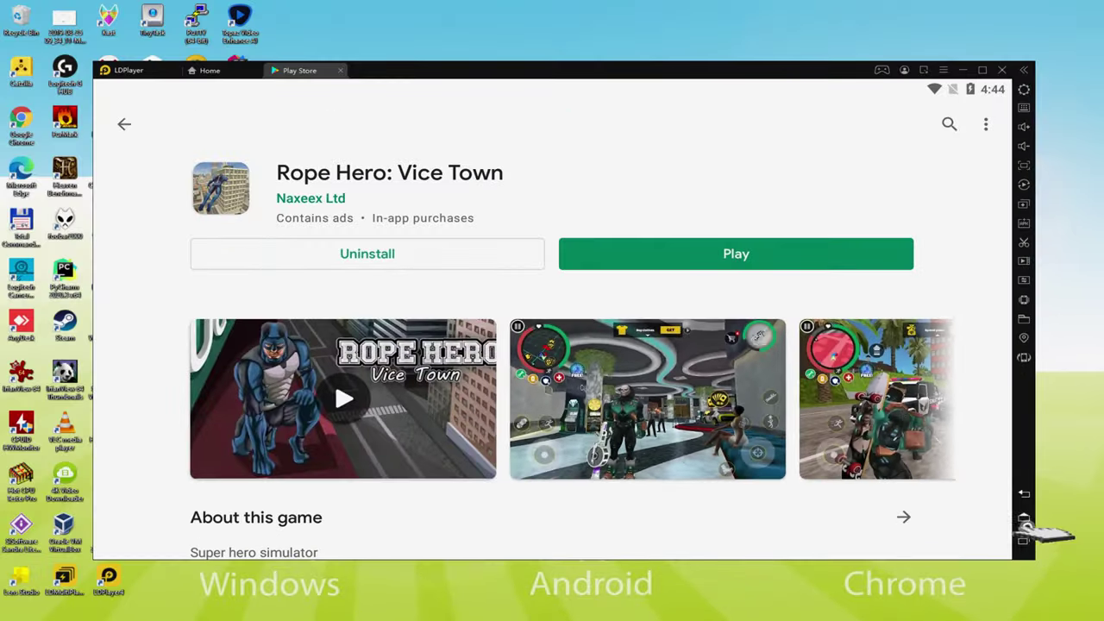
- Launch the installed Rope Hero: Vice Town and run the hero to the ATM beside the brick building
{"action": "left_click", "coordinate": [949, 390]}
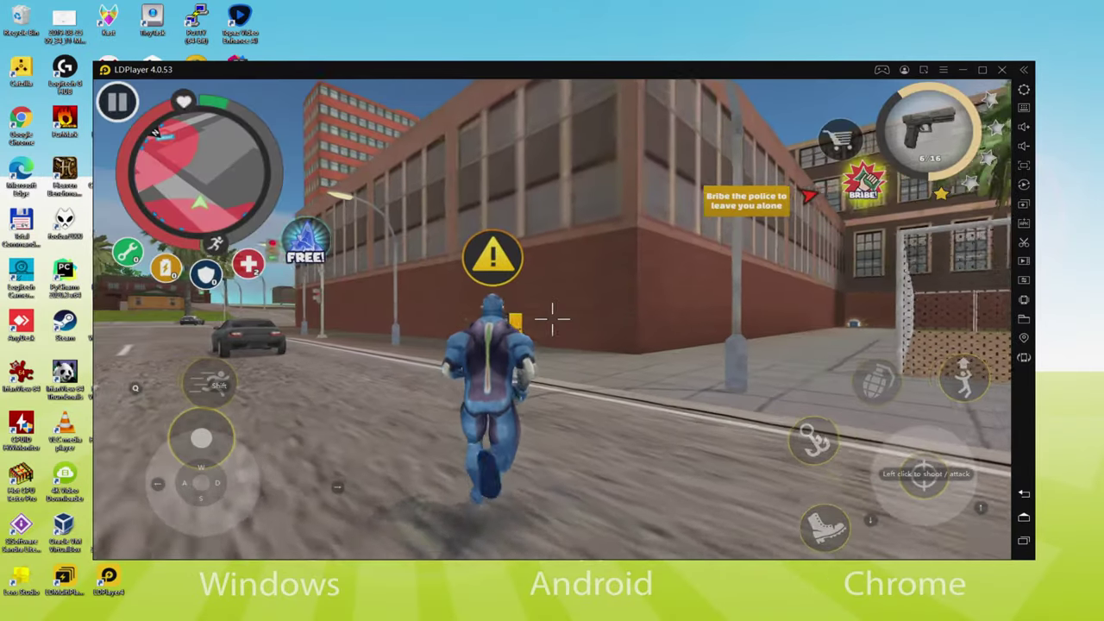
{"action": "key", "text": "w"}
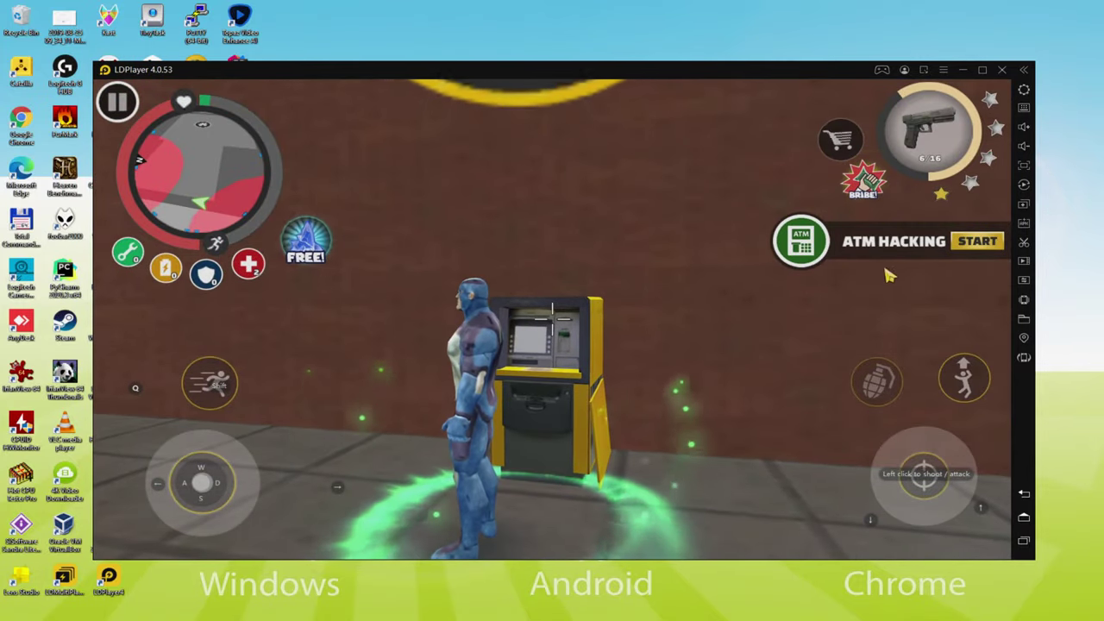
- Start the ATM hacking minigame and trace the turquoise zigzag path from its starting end before time runs out
{"action": "left_click", "coordinate": [993, 242]}
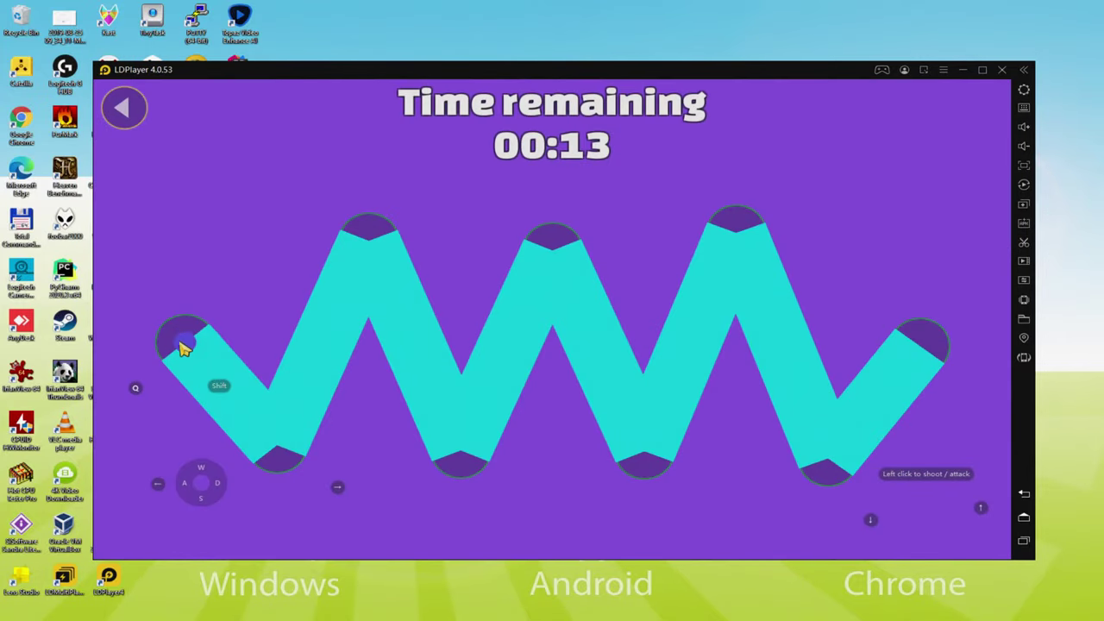
{"action": "mouse_move", "coordinate": [181, 348]}
{"action": "left_mouse_down"}
{"action": "mouse_move", "coordinate": [257, 411]}
{"action": "mouse_move", "coordinate": [285, 402]}
{"action": "mouse_move", "coordinate": [358, 301]}
{"action": "mouse_move", "coordinate": [400, 316]}
{"action": "mouse_move", "coordinate": [451, 422]}
{"action": "mouse_move", "coordinate": [481, 389]}
{"action": "mouse_move", "coordinate": [494, 346]}
{"action": "left_mouse_up"}
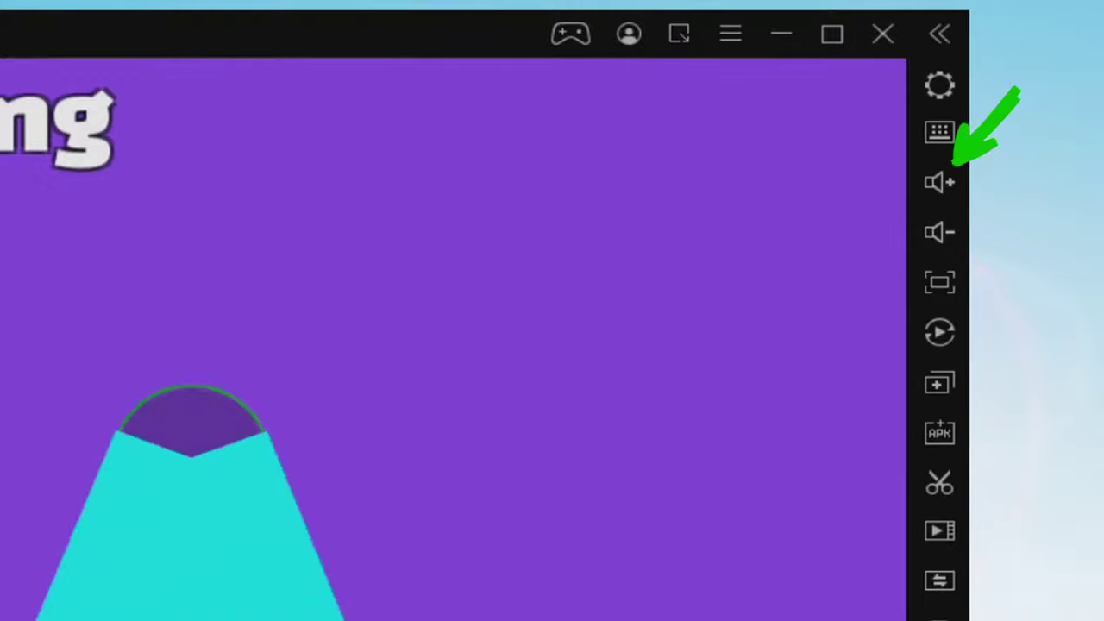
{"action": "mouse_move", "coordinate": [104, 620]}
{"action": "left_mouse_down"}
{"action": "mouse_move", "coordinate": [231, 605]}
{"action": "mouse_move", "coordinate": [293, 620]}
{"action": "left_mouse_up"}
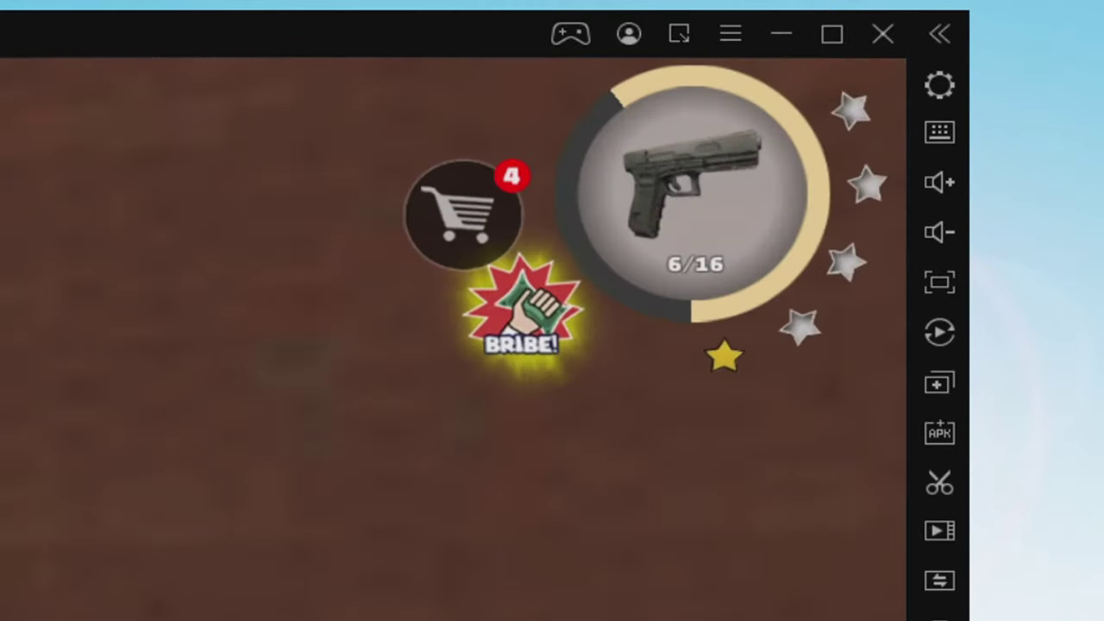
- Run the hero away from the ATM, open the bribe offer and decline watching ads to remove police stars
{"action": "key", "text": "w"}
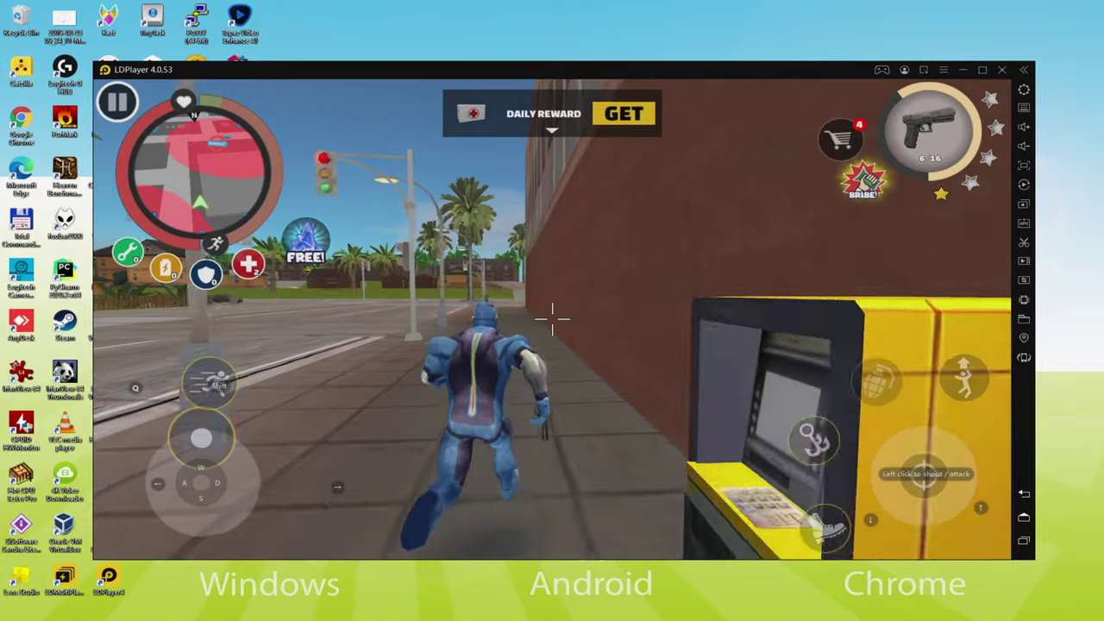
{"action": "left_click", "coordinate": [869, 188]}
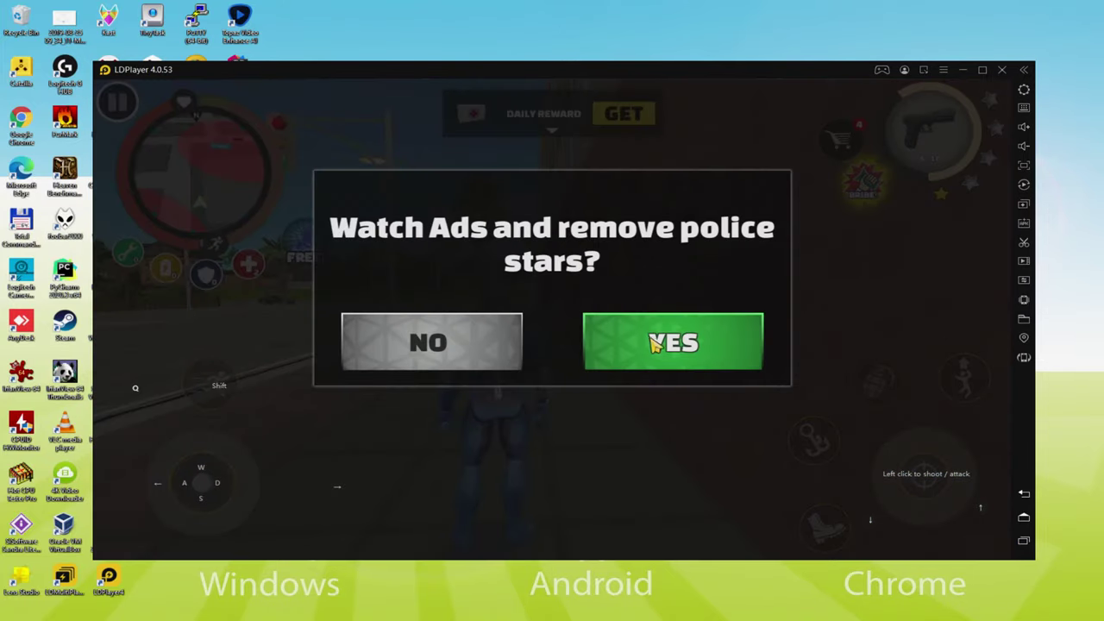
{"action": "left_click", "coordinate": [449, 345]}
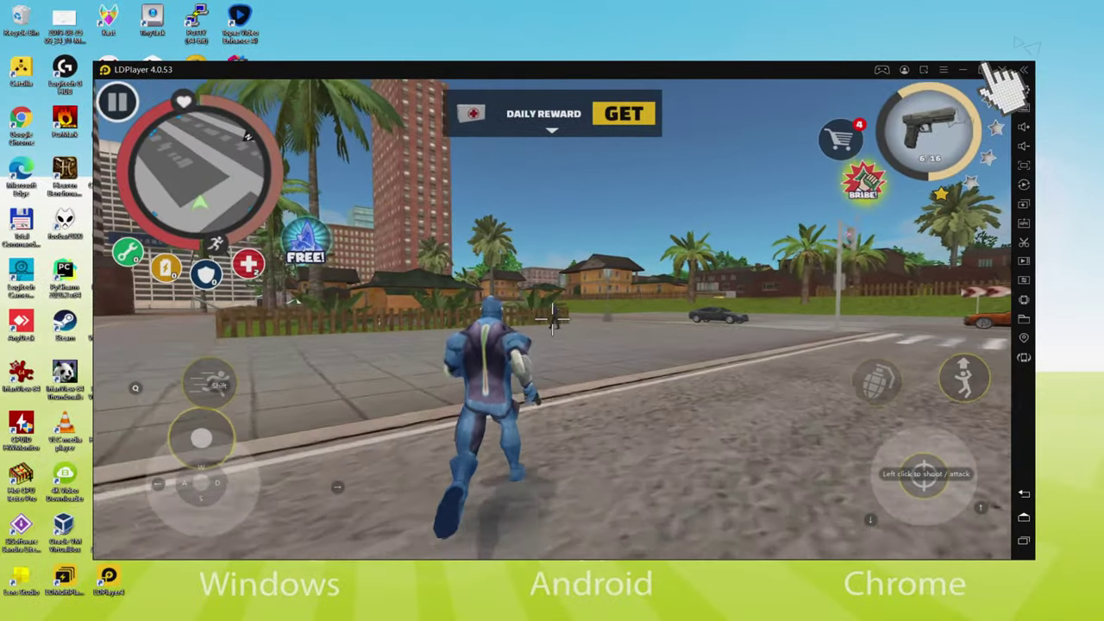
- Maximize the emulator window and decline watching ads to increase stamina
{"action": "left_click", "coordinate": [939, 96]}
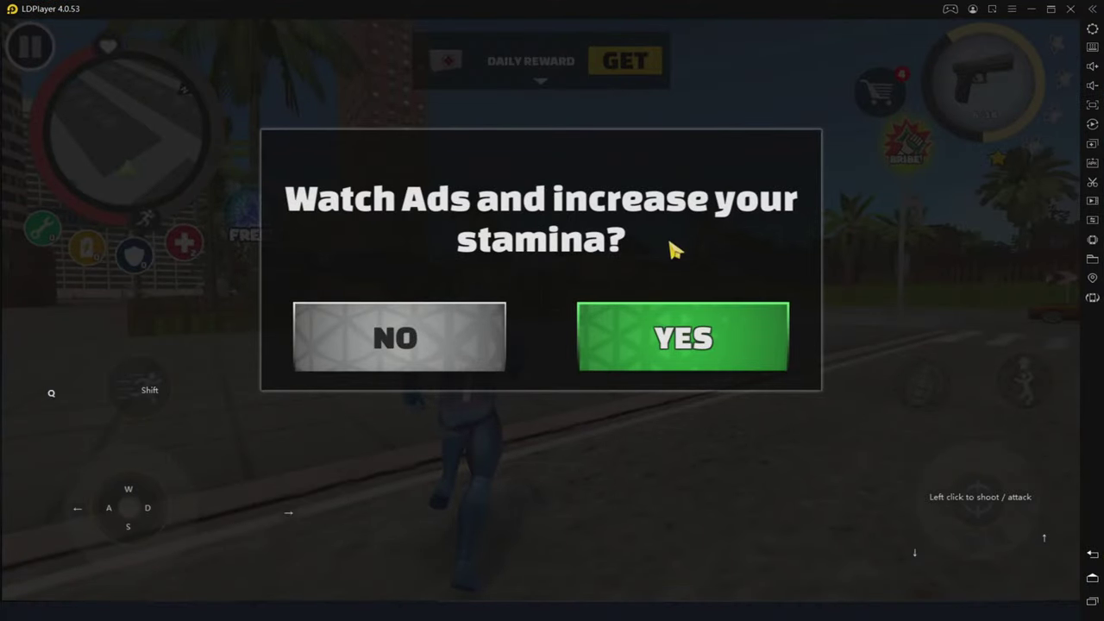
{"action": "left_click", "coordinate": [459, 333]}
- Move the hero toward the man in black near the wooden fence, shoot at him, and restore the emulator window's size
{"action": "key", "text": "w"}
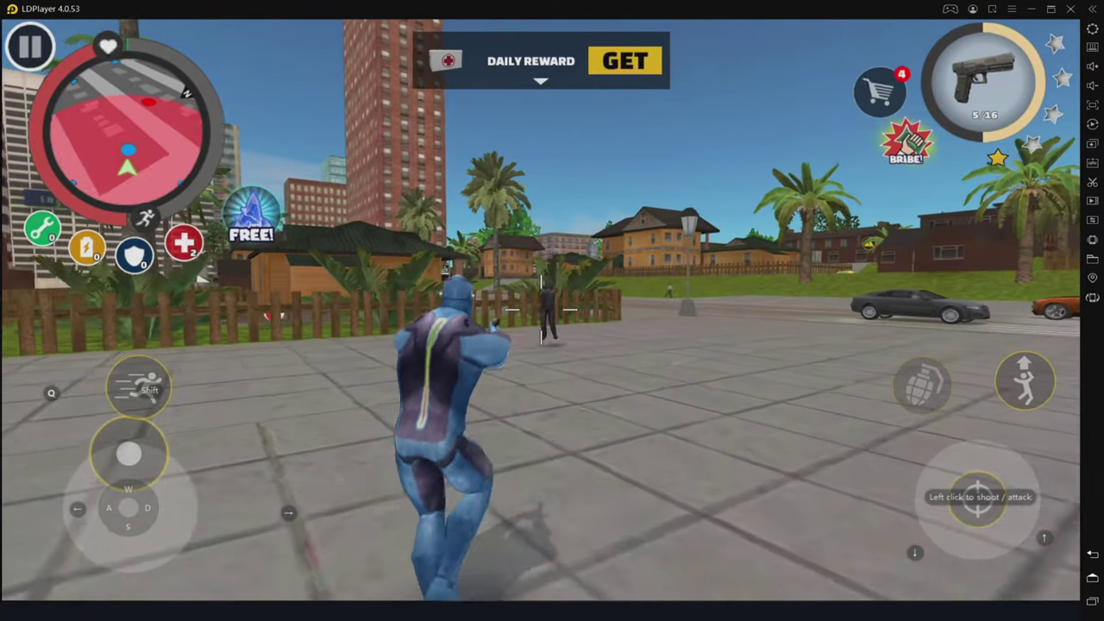
{"action": "left_click", "coordinate": [541, 306]}
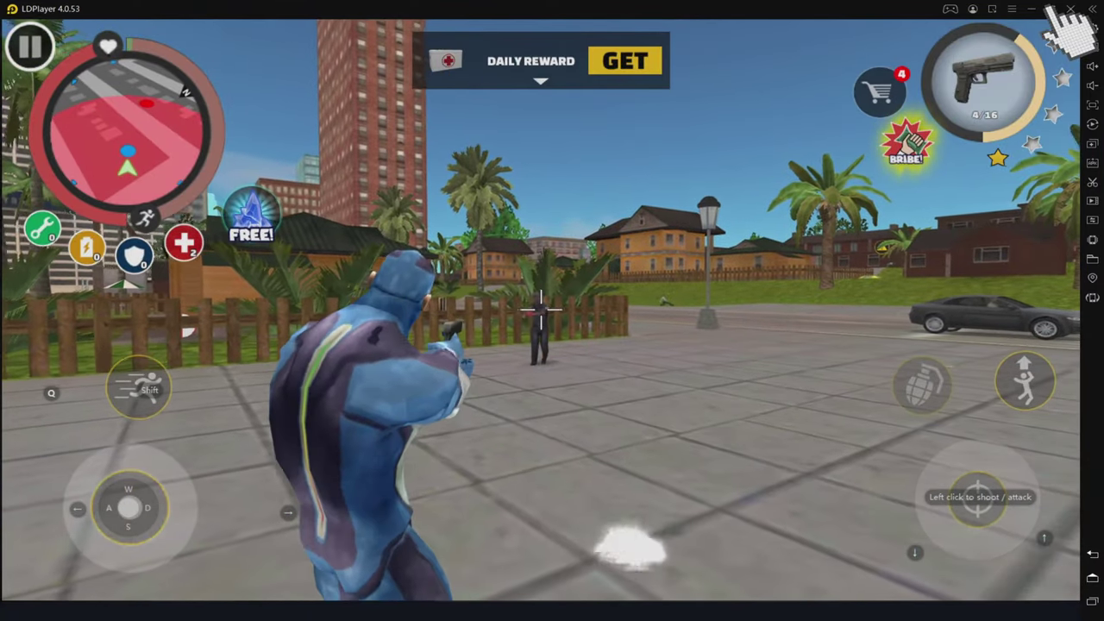
{"action": "left_click", "coordinate": [1052, 9]}
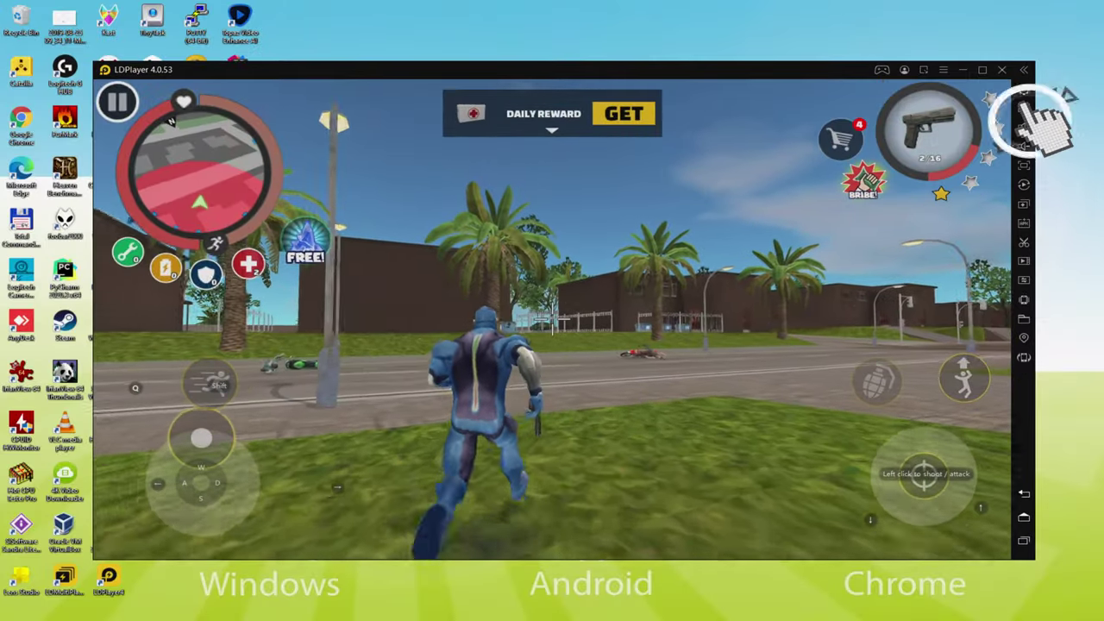
- Open the emulator's keyboard mapping settings to view the customizable controls, and exit them
{"action": "left_click", "coordinate": [1024, 95]}
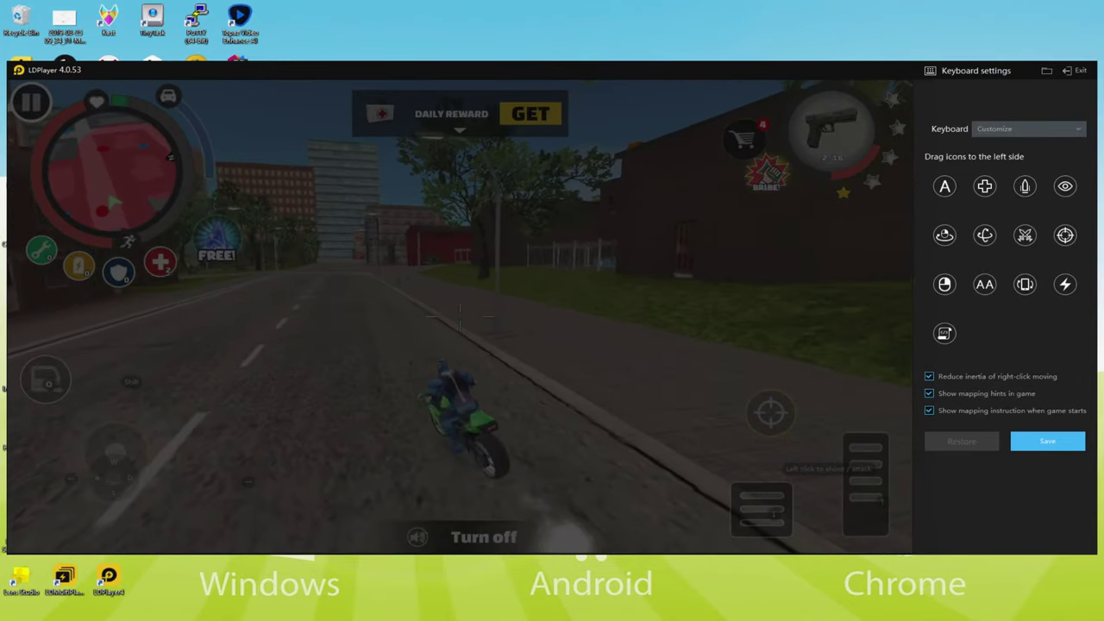
{"action": "left_click", "coordinate": [1075, 70]}
- Ride the green motorcycle along the city streets, steering both ways past the sidewalk and the police car
{"action": "key", "text": "d"}
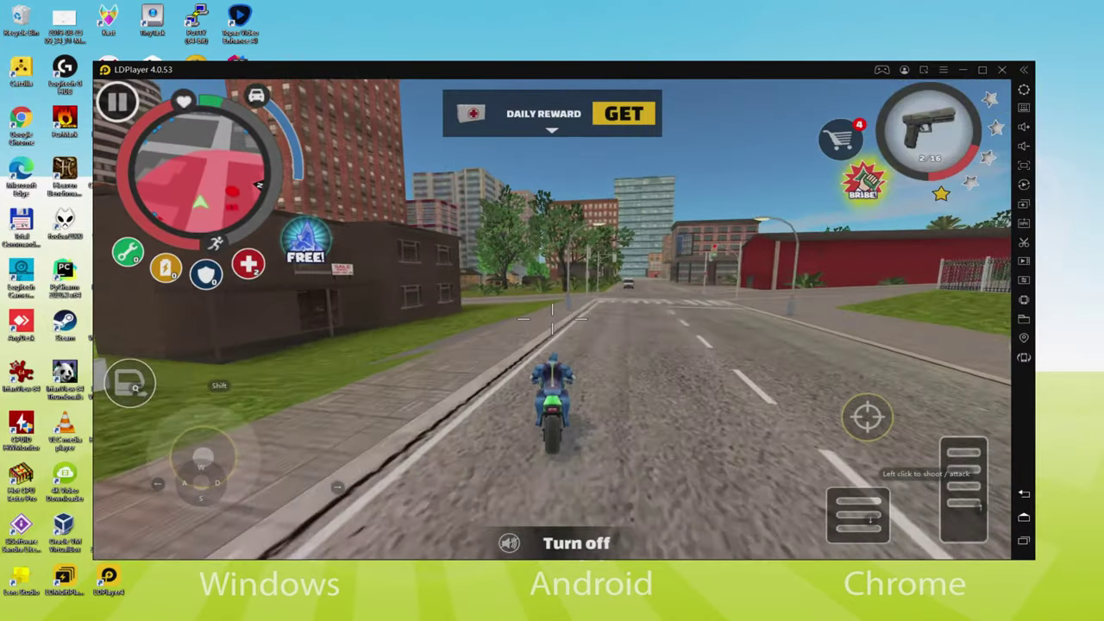
{"action": "key", "text": "a"}
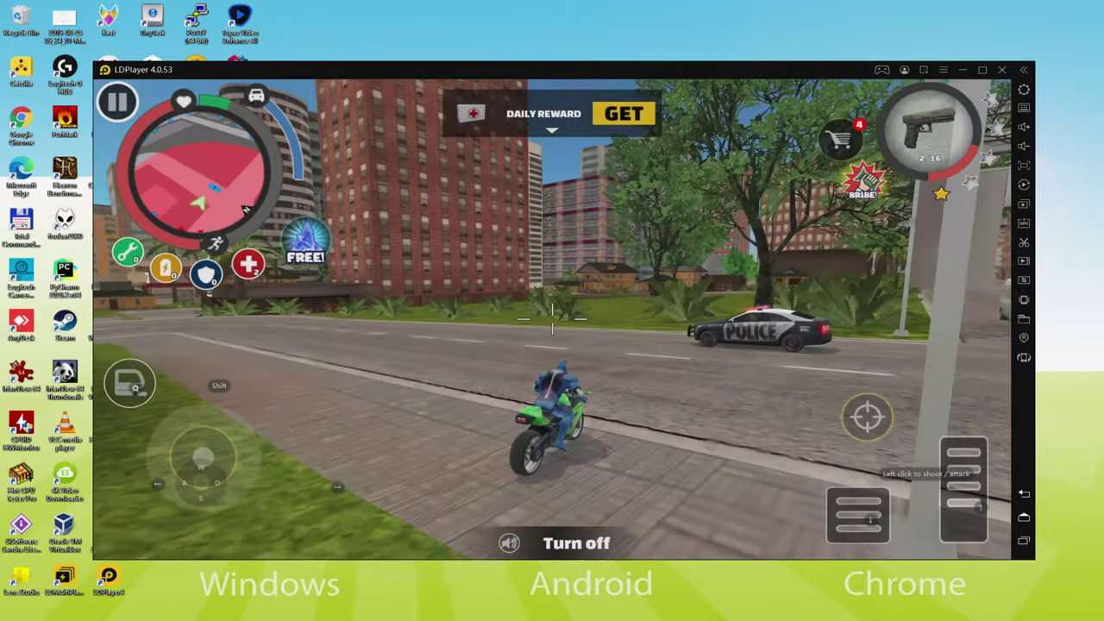
{"action": "key", "text": "w"}
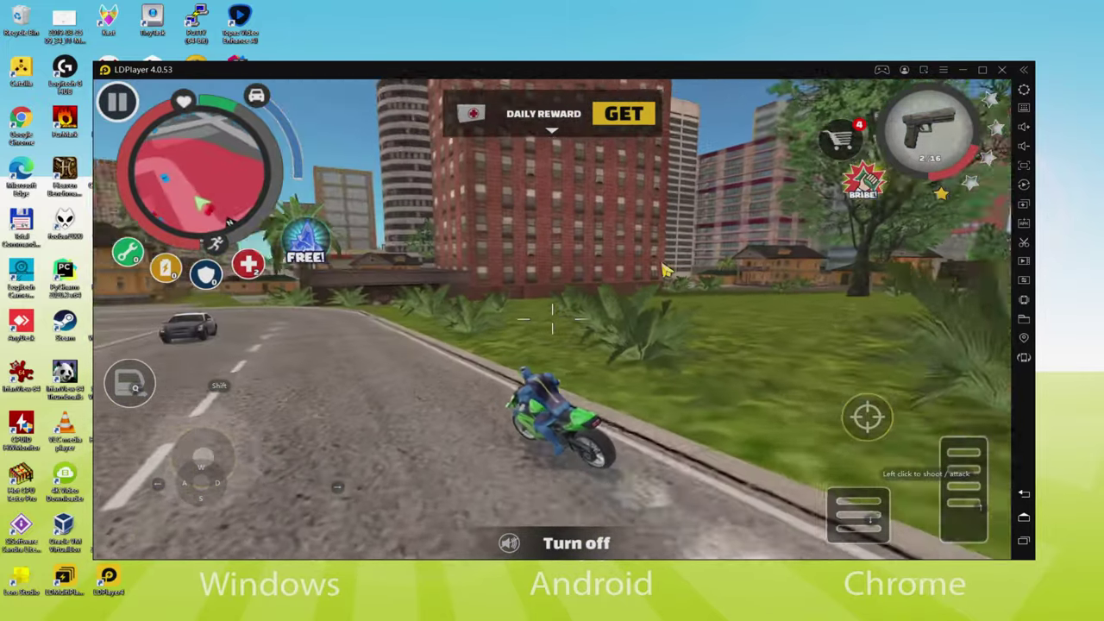
{"action": "key", "text": "d"}
{"action": "key", "text": "a"}
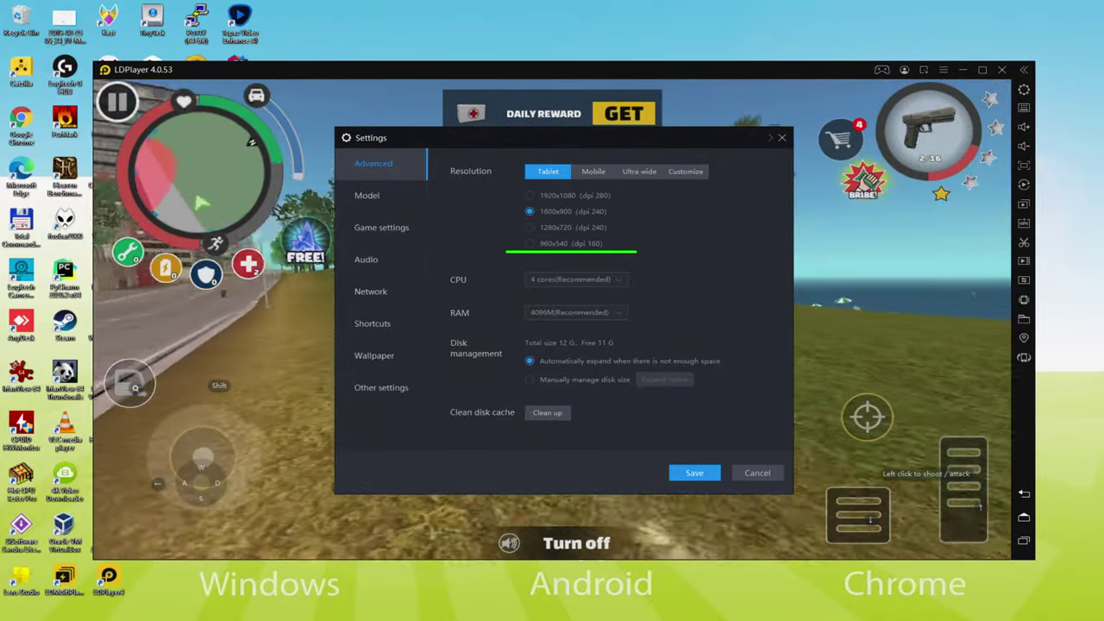
- Select the tablet resolution 960x540 (dpi 160) in the emulator's advanced settings and close the settings
{"action": "left_click", "coordinate": [550, 243]}
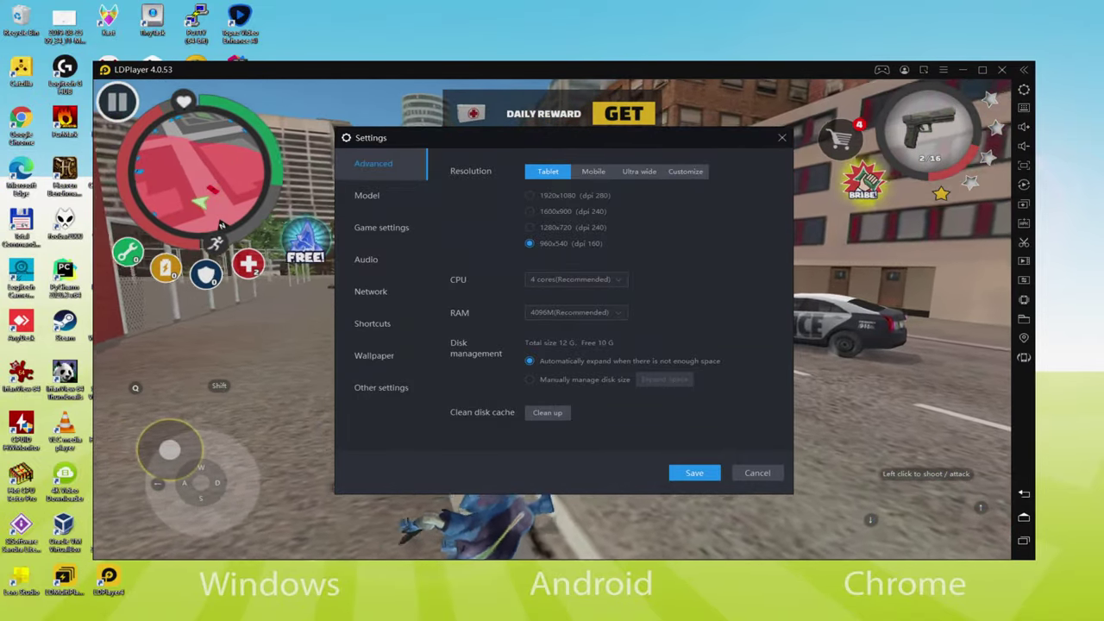
{"action": "key", "text": "Escape"}
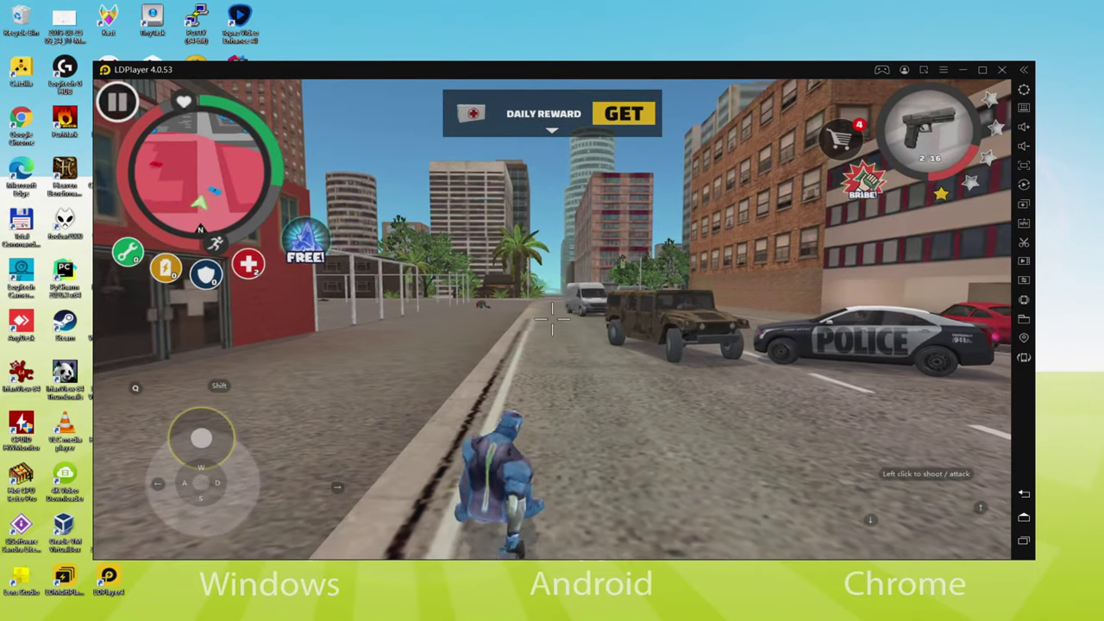
- Take the camouflage military vehicle, drive it past the fenced court to the sparkling blue object by the brick wall, and get out
{"action": "key", "text": "w"}
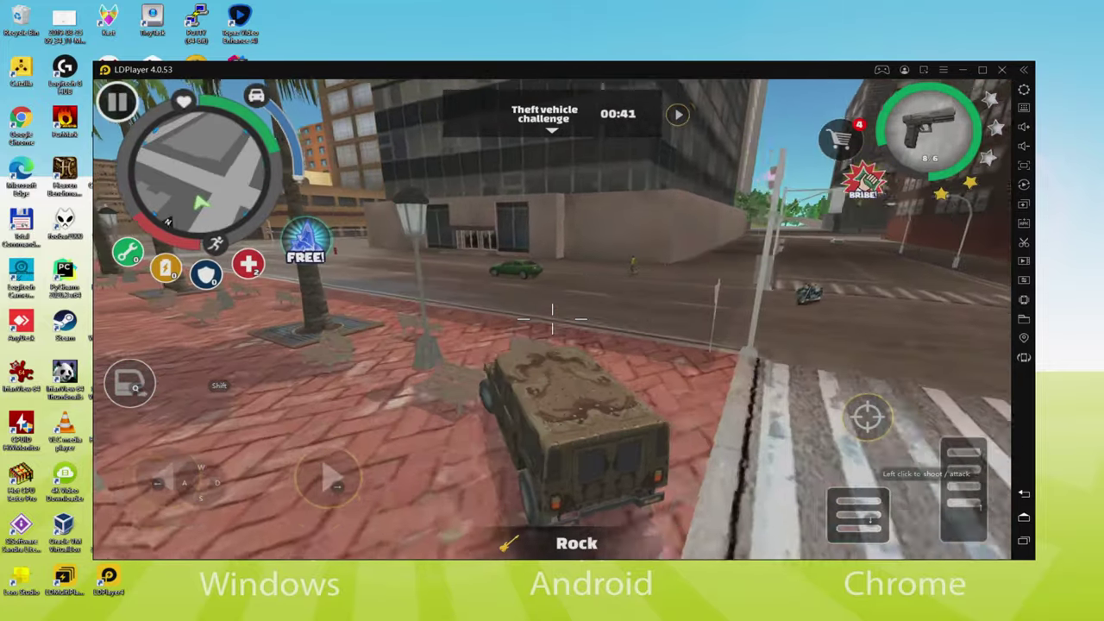
{"action": "key", "text": "d"}
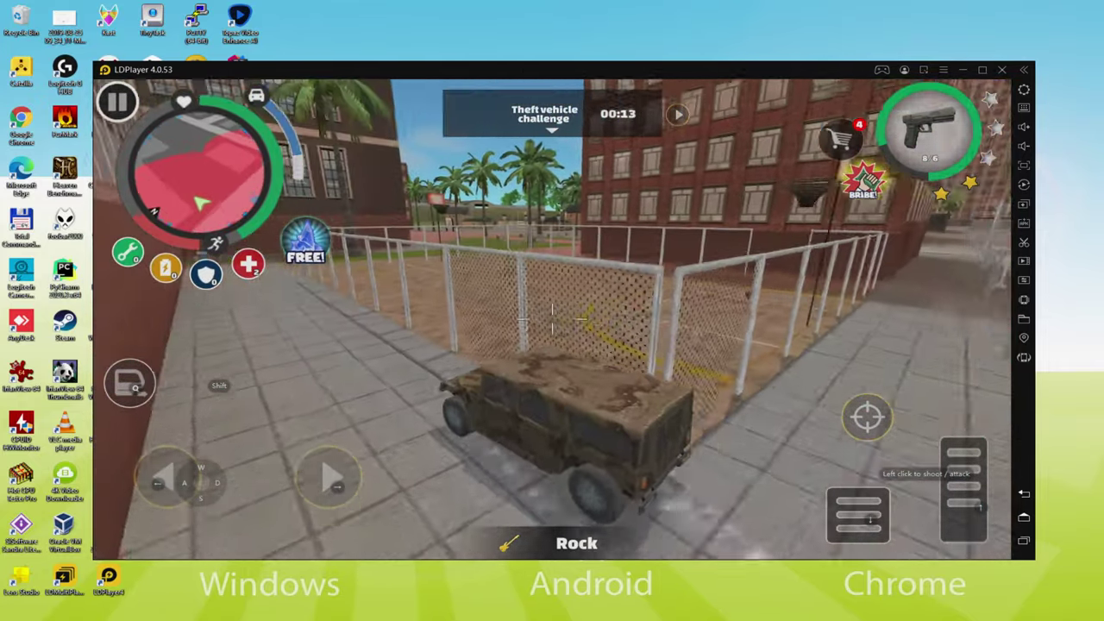
{"action": "key", "text": "w"}
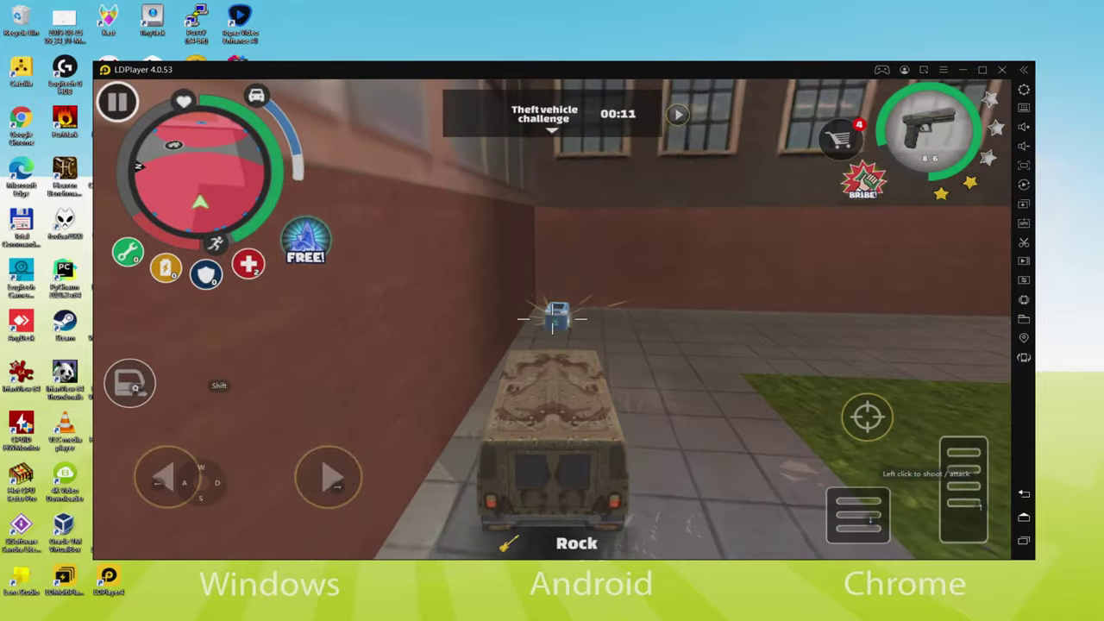
{"action": "key", "text": "q"}
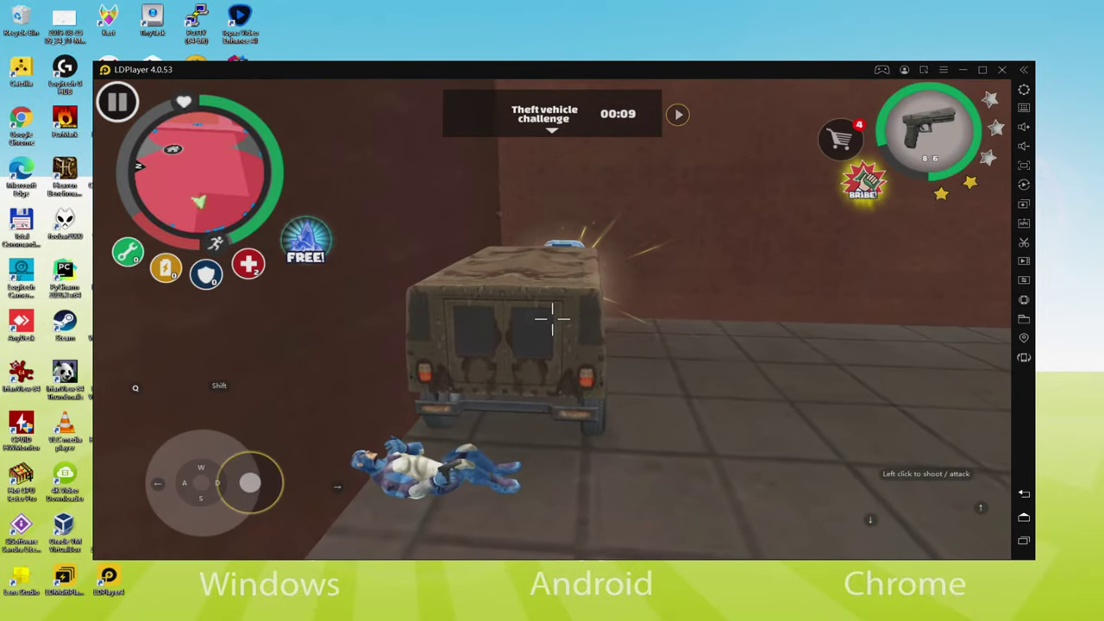
- Run the hero around the parked military vehicle to the sparkling blue object in the corner, and run back out
{"action": "key", "text": "w"}
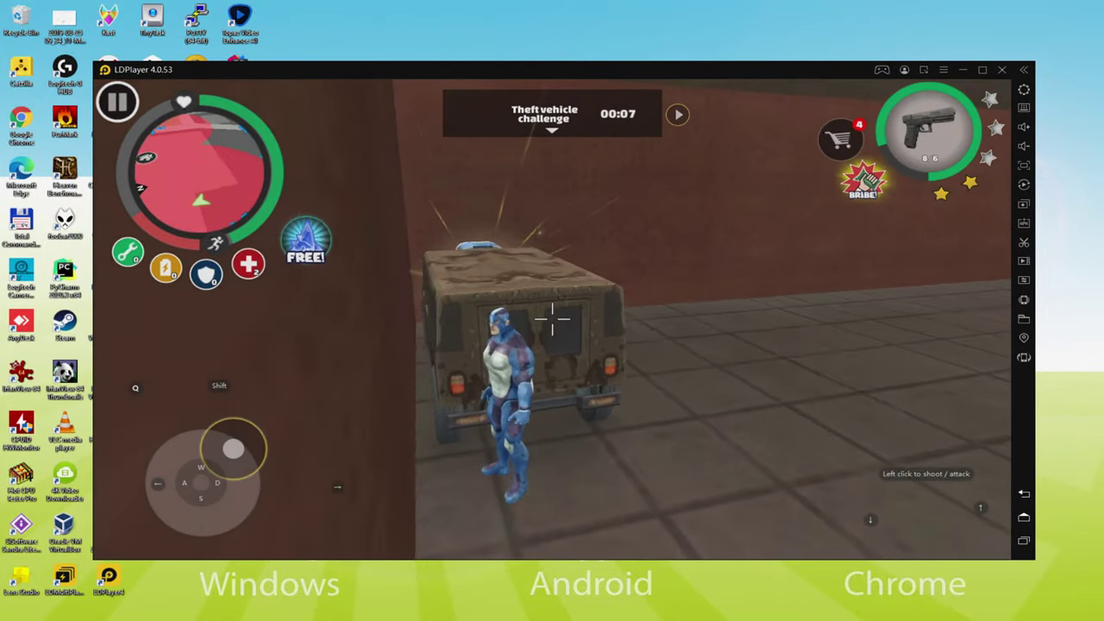
{"action": "key", "text": "w"}
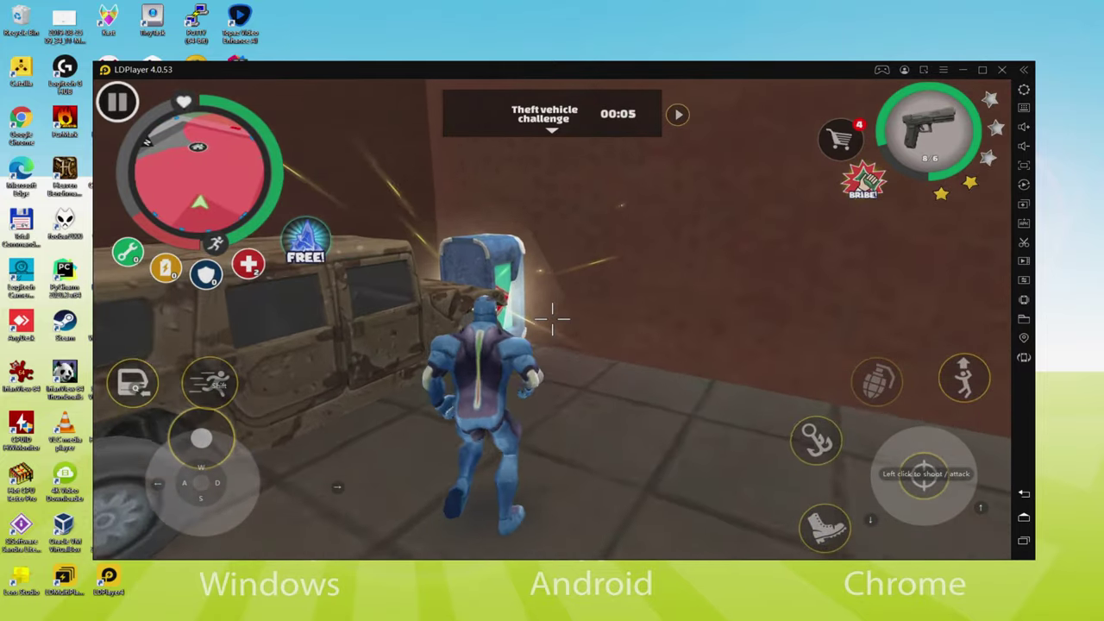
{"action": "key", "text": "w"}
{"action": "key", "text": "s"}
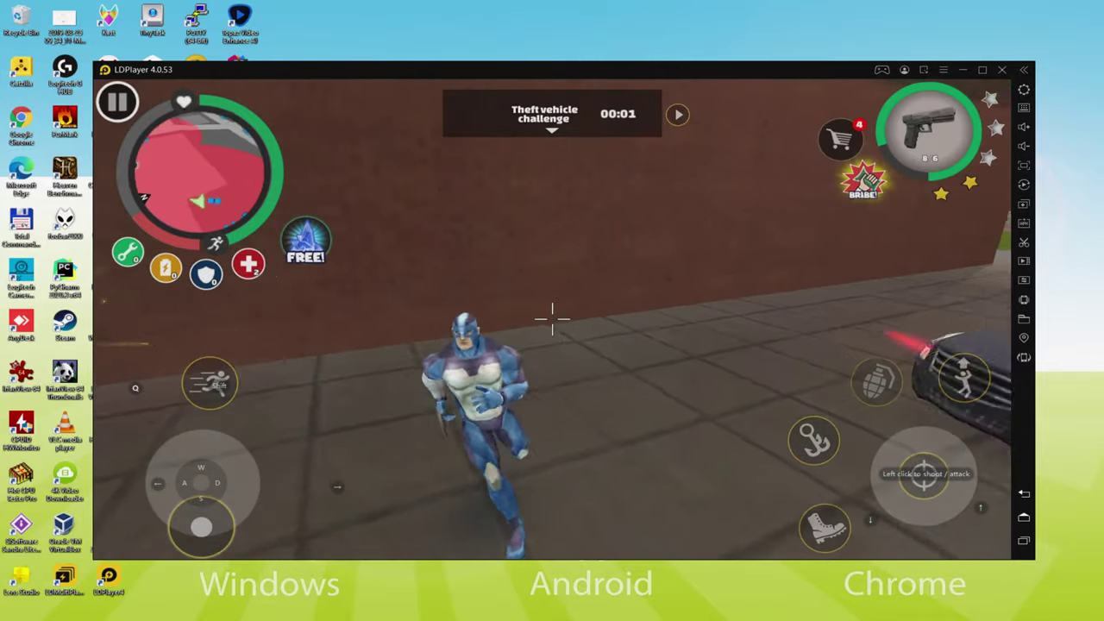
{"action": "key", "text": "w"}
{"action": "key", "text": "d"}
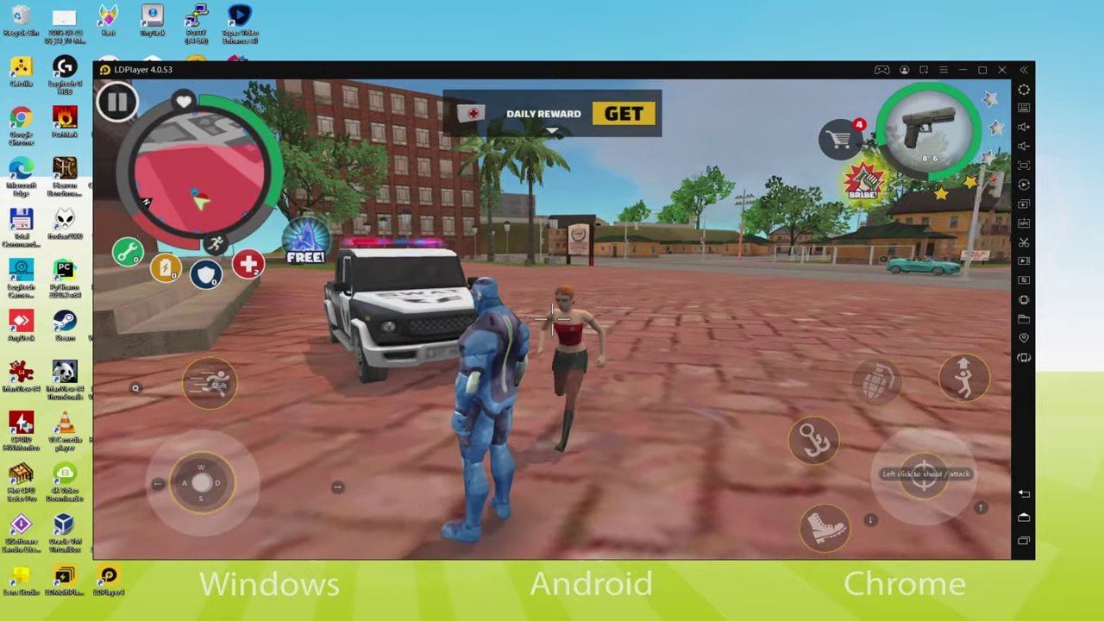
- Shoot the woman in the red top near the SWAT vehicle while moving the hero back and forth across the plaza
{"action": "left_click", "coordinate": [552, 319]}
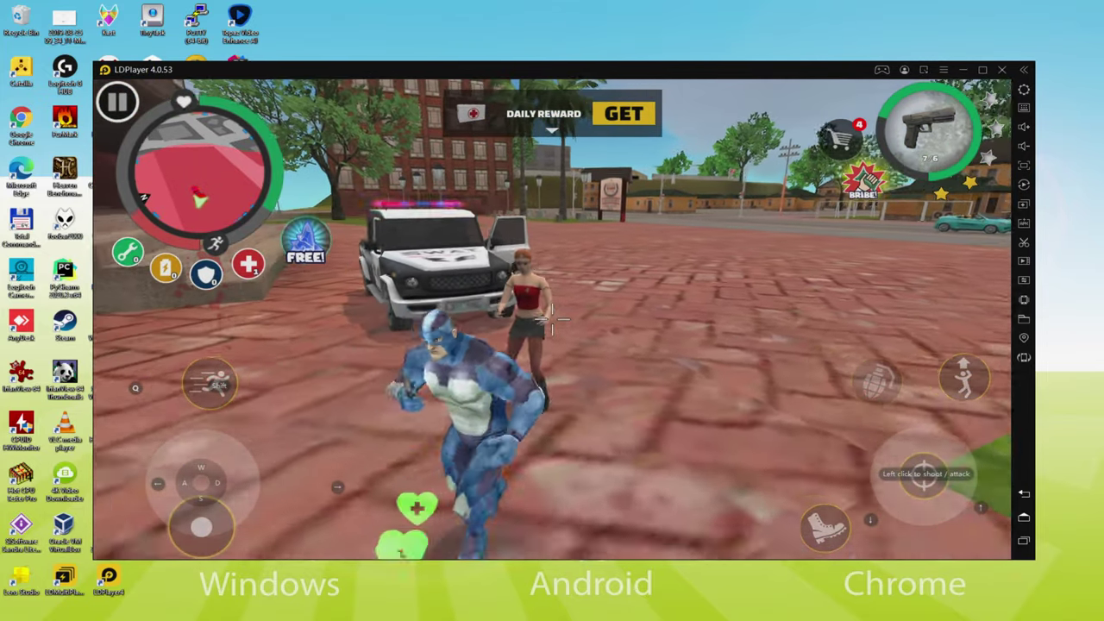
{"action": "key", "text": "s"}
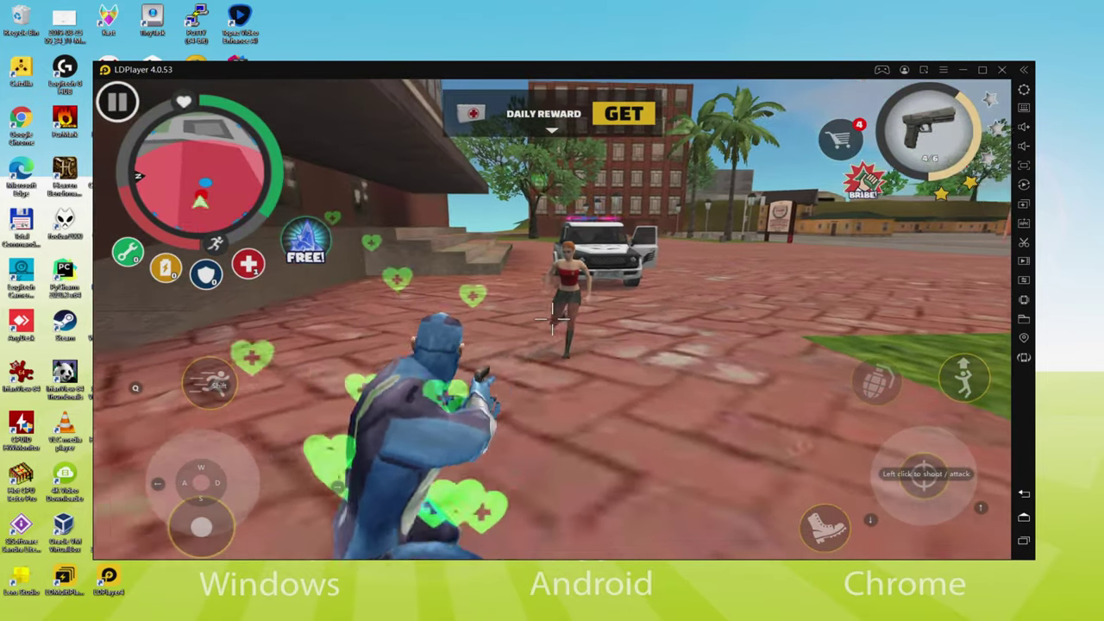
{"action": "key", "text": "w"}
{"action": "key", "text": "a"}
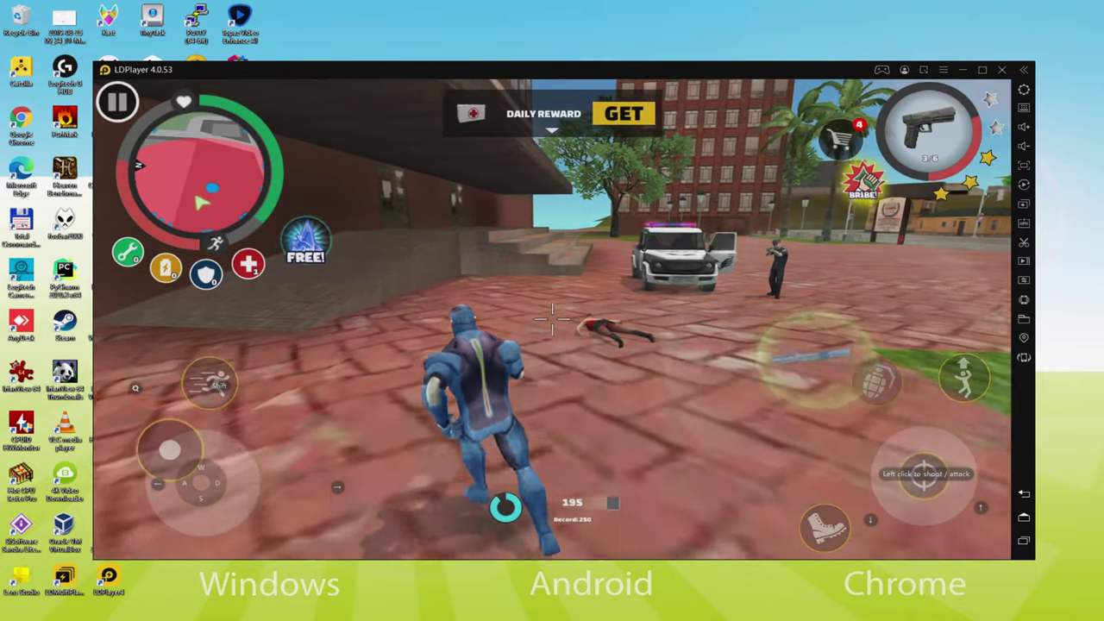